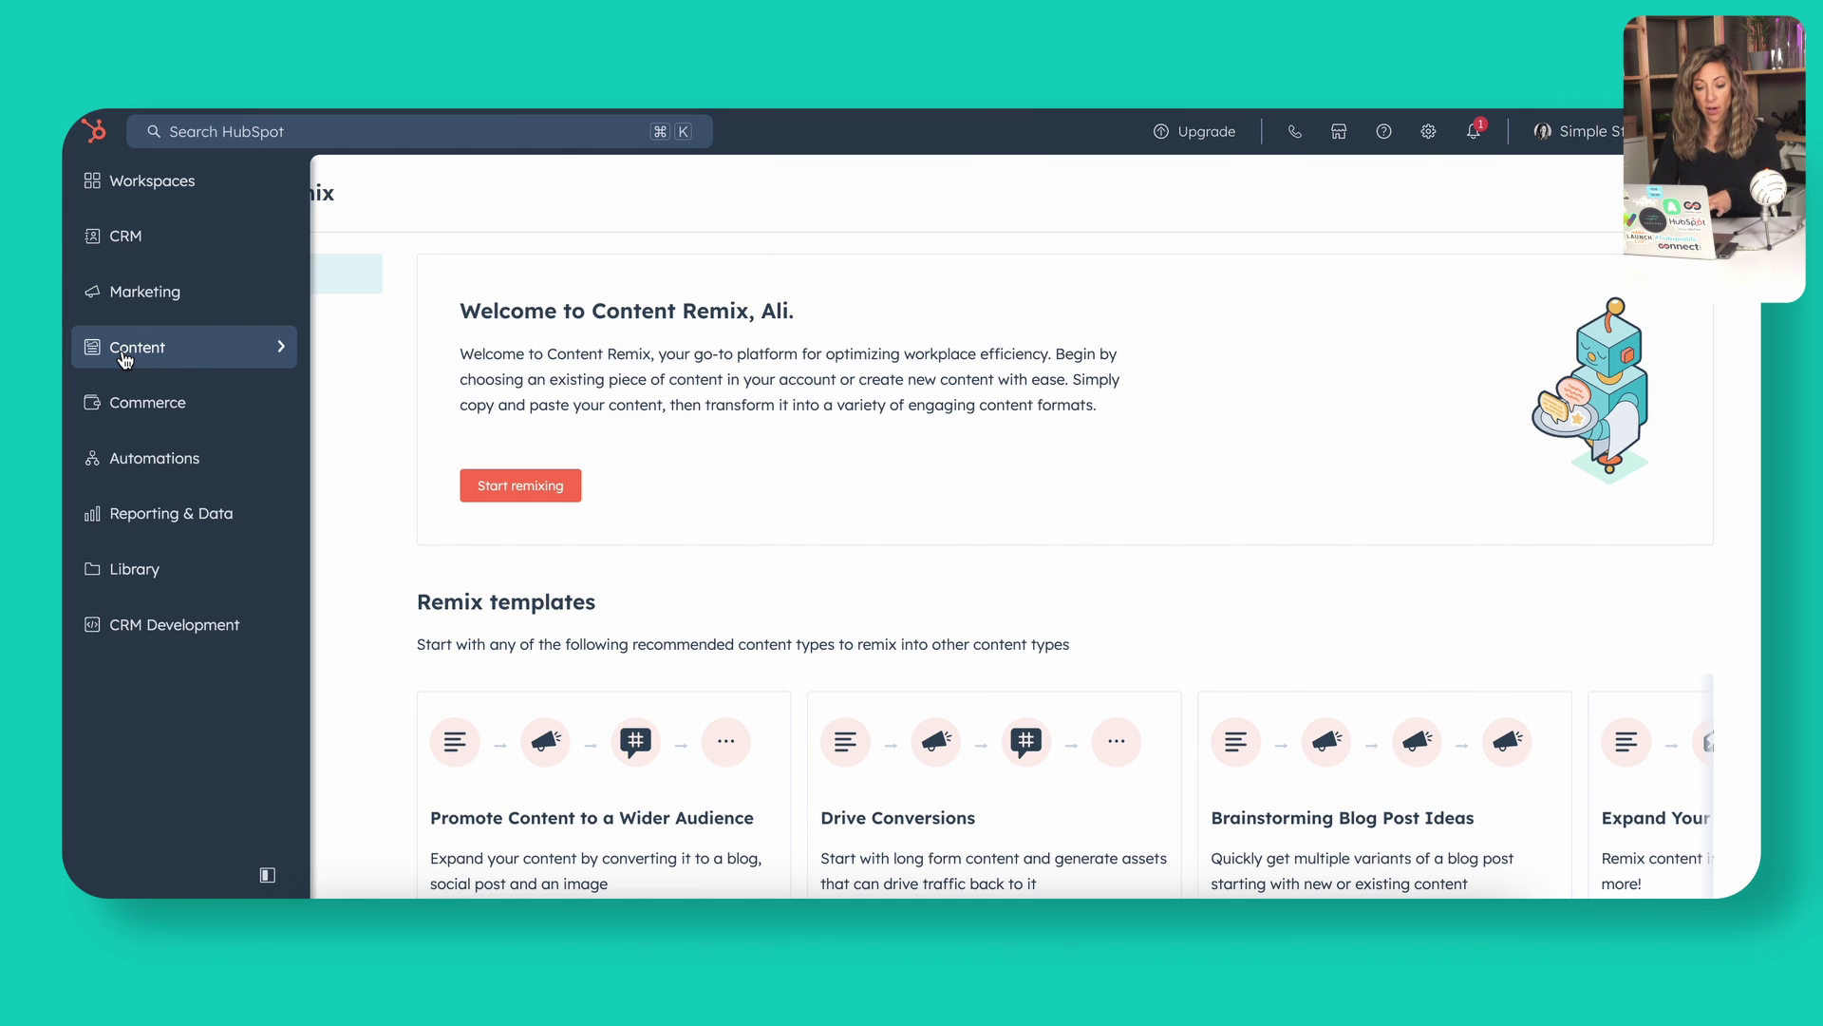
# Go to Content > Remix and scroll to the list of remix templates
pyautogui.moveTo(124, 359)
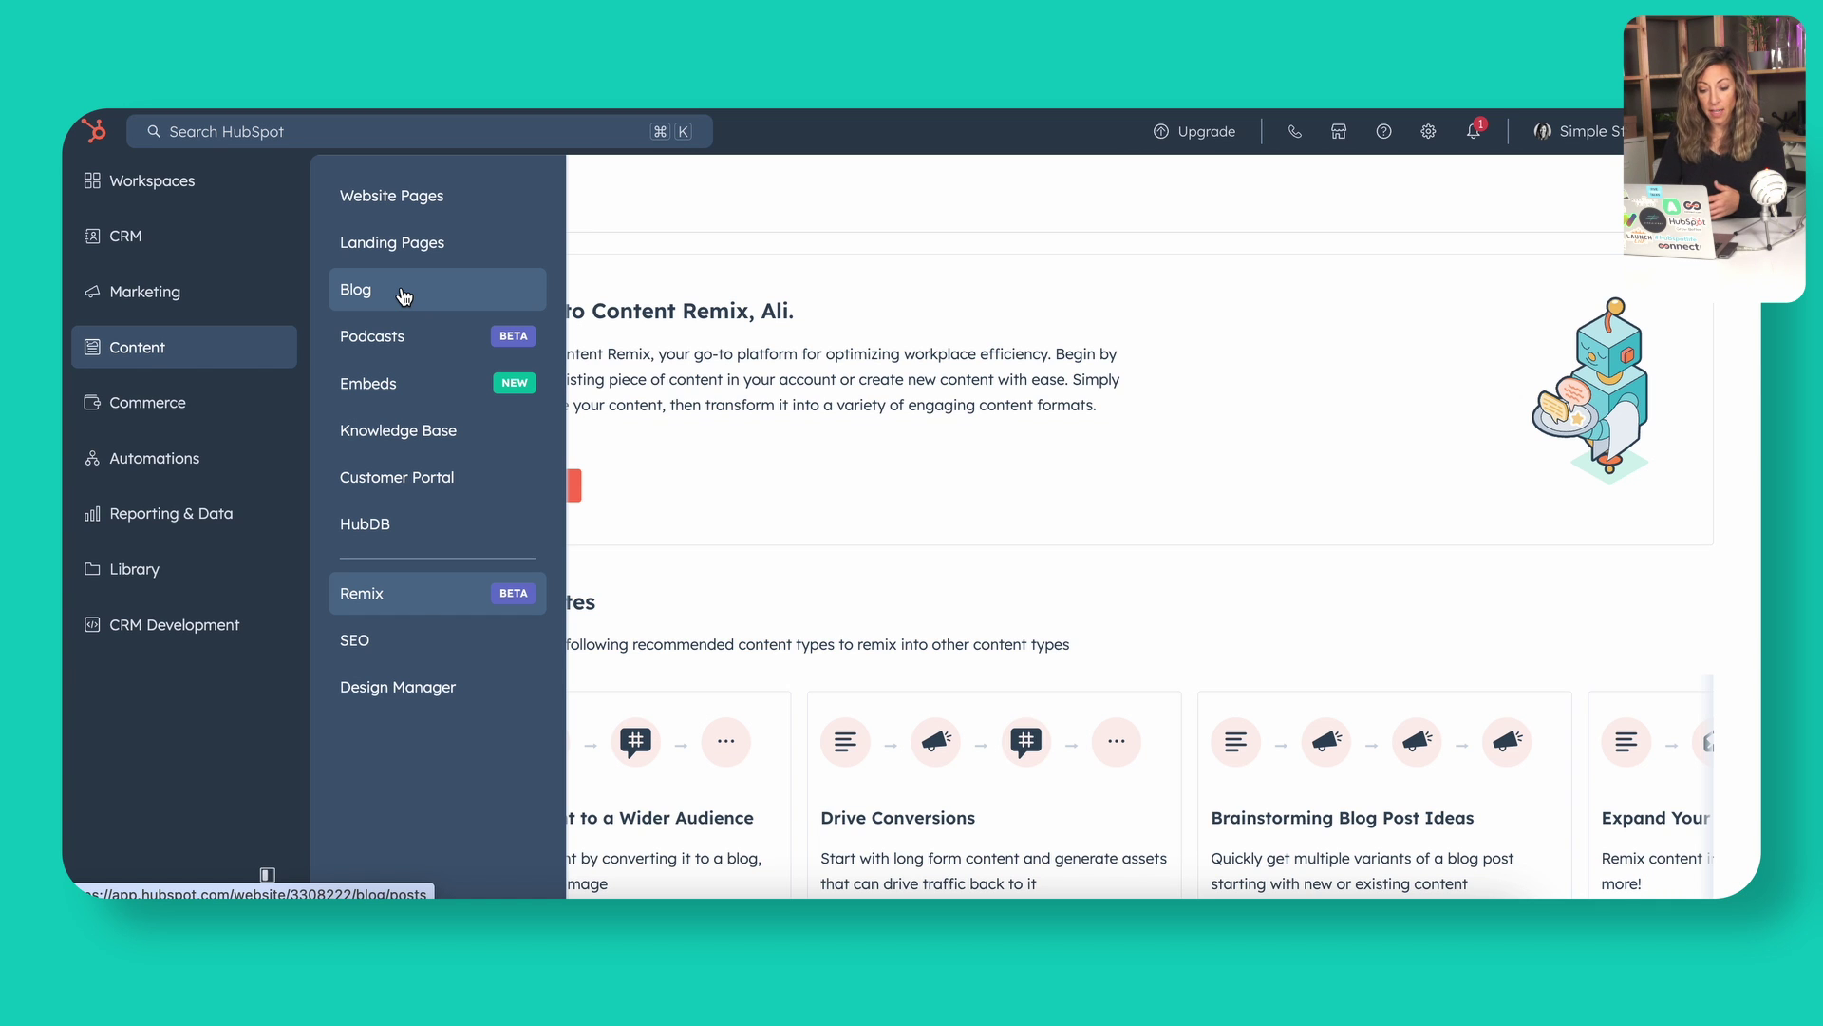
pyautogui.click(419, 603)
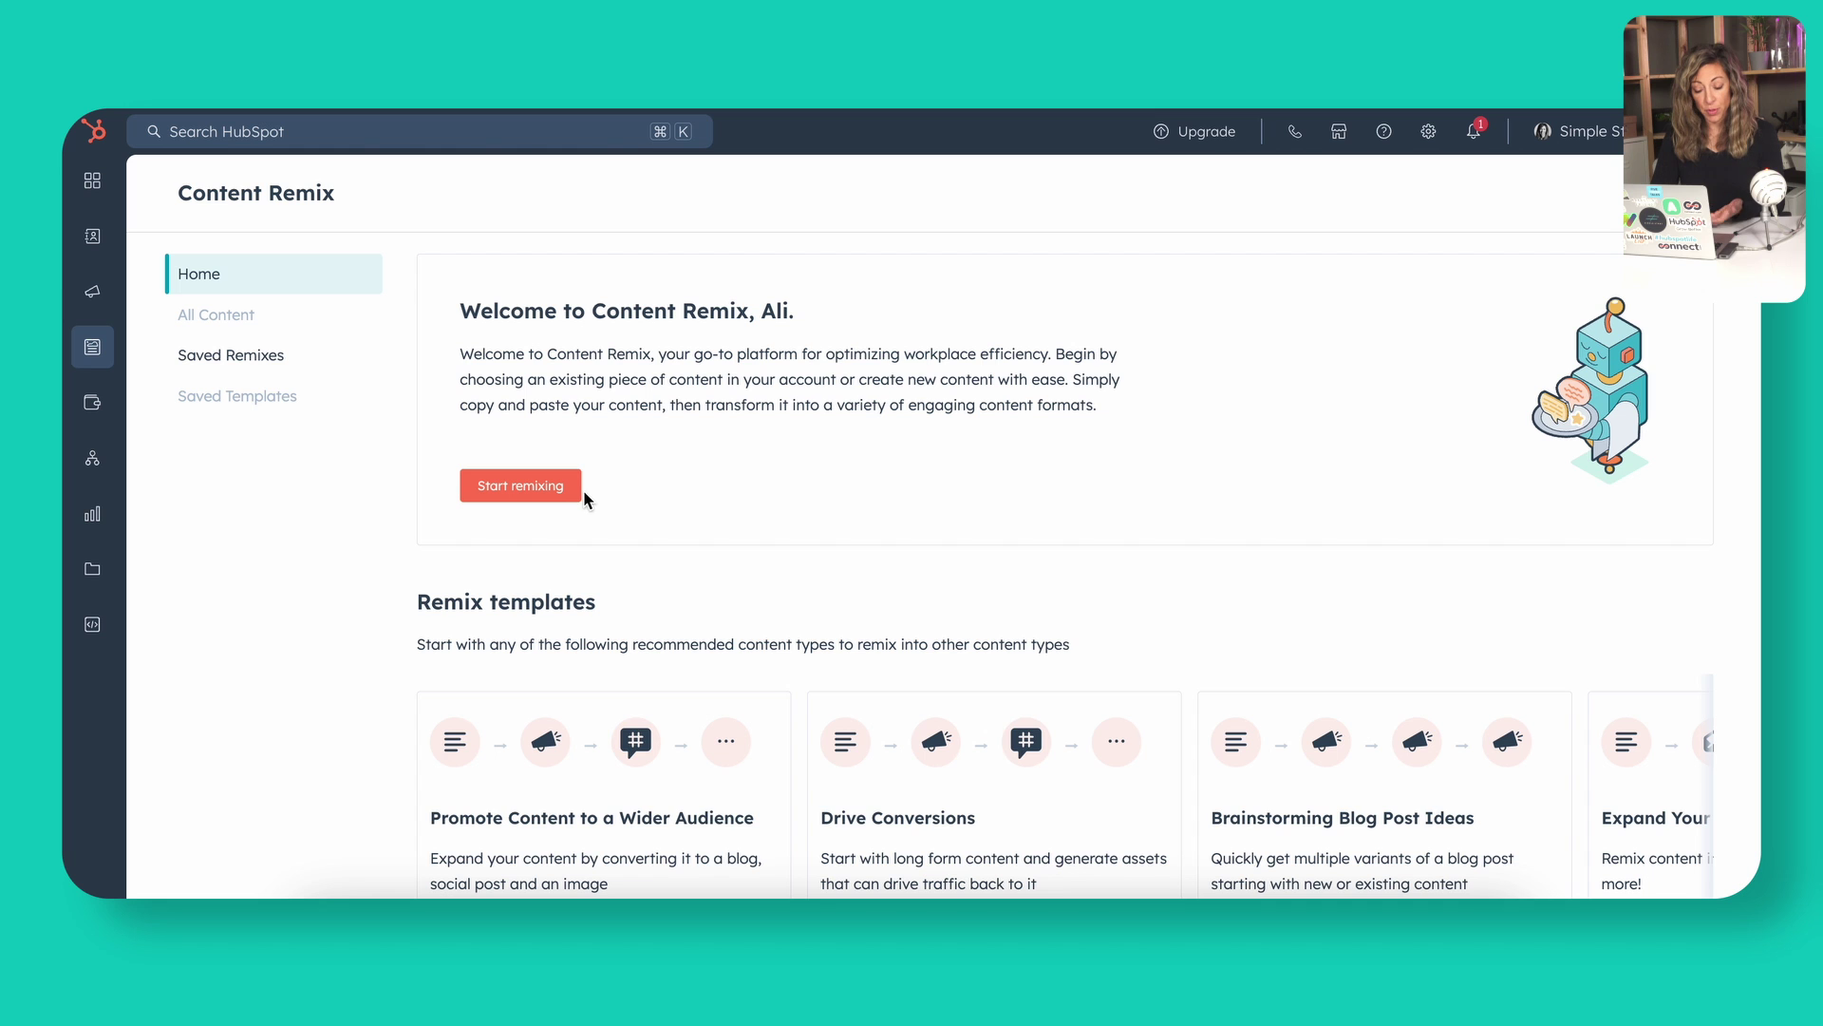
pyautogui.scroll(-3, 726, 514)
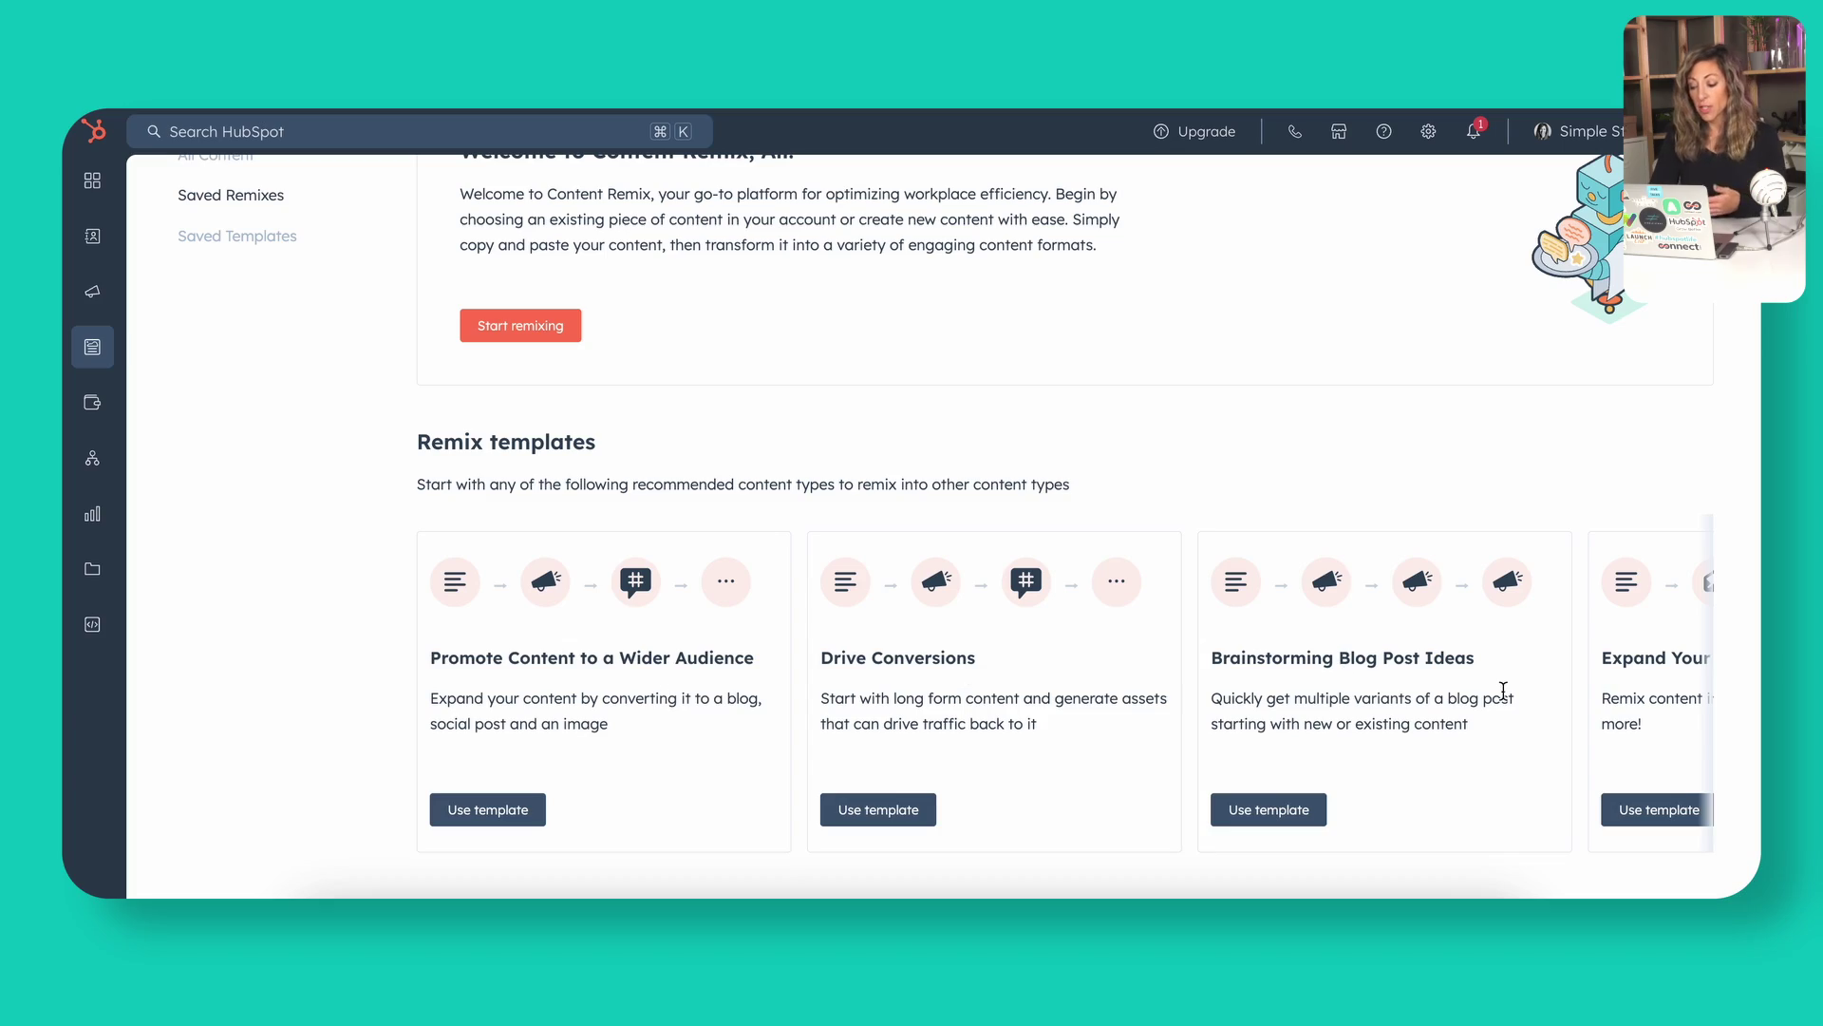
# Start a new remix from the Expand Your Content Footprint template in the carousel
pyautogui.hscroll(5, 1491, 691)
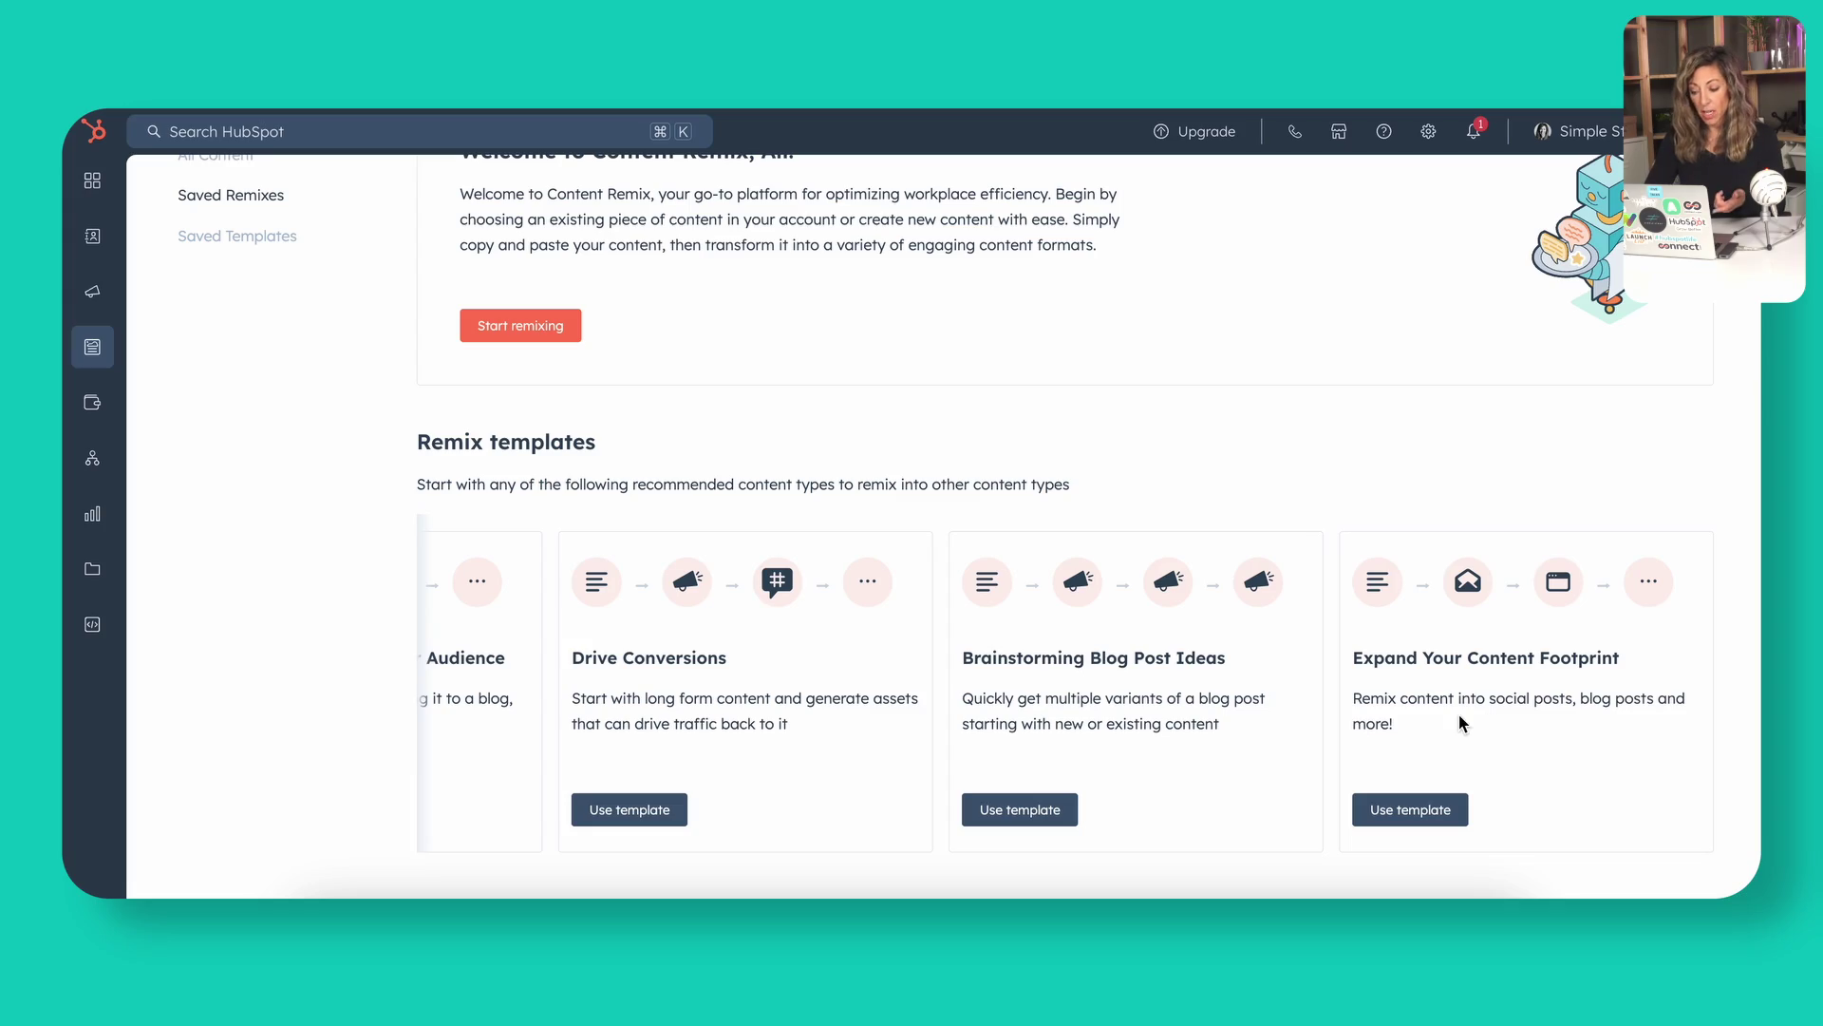
pyautogui.click(1434, 814)
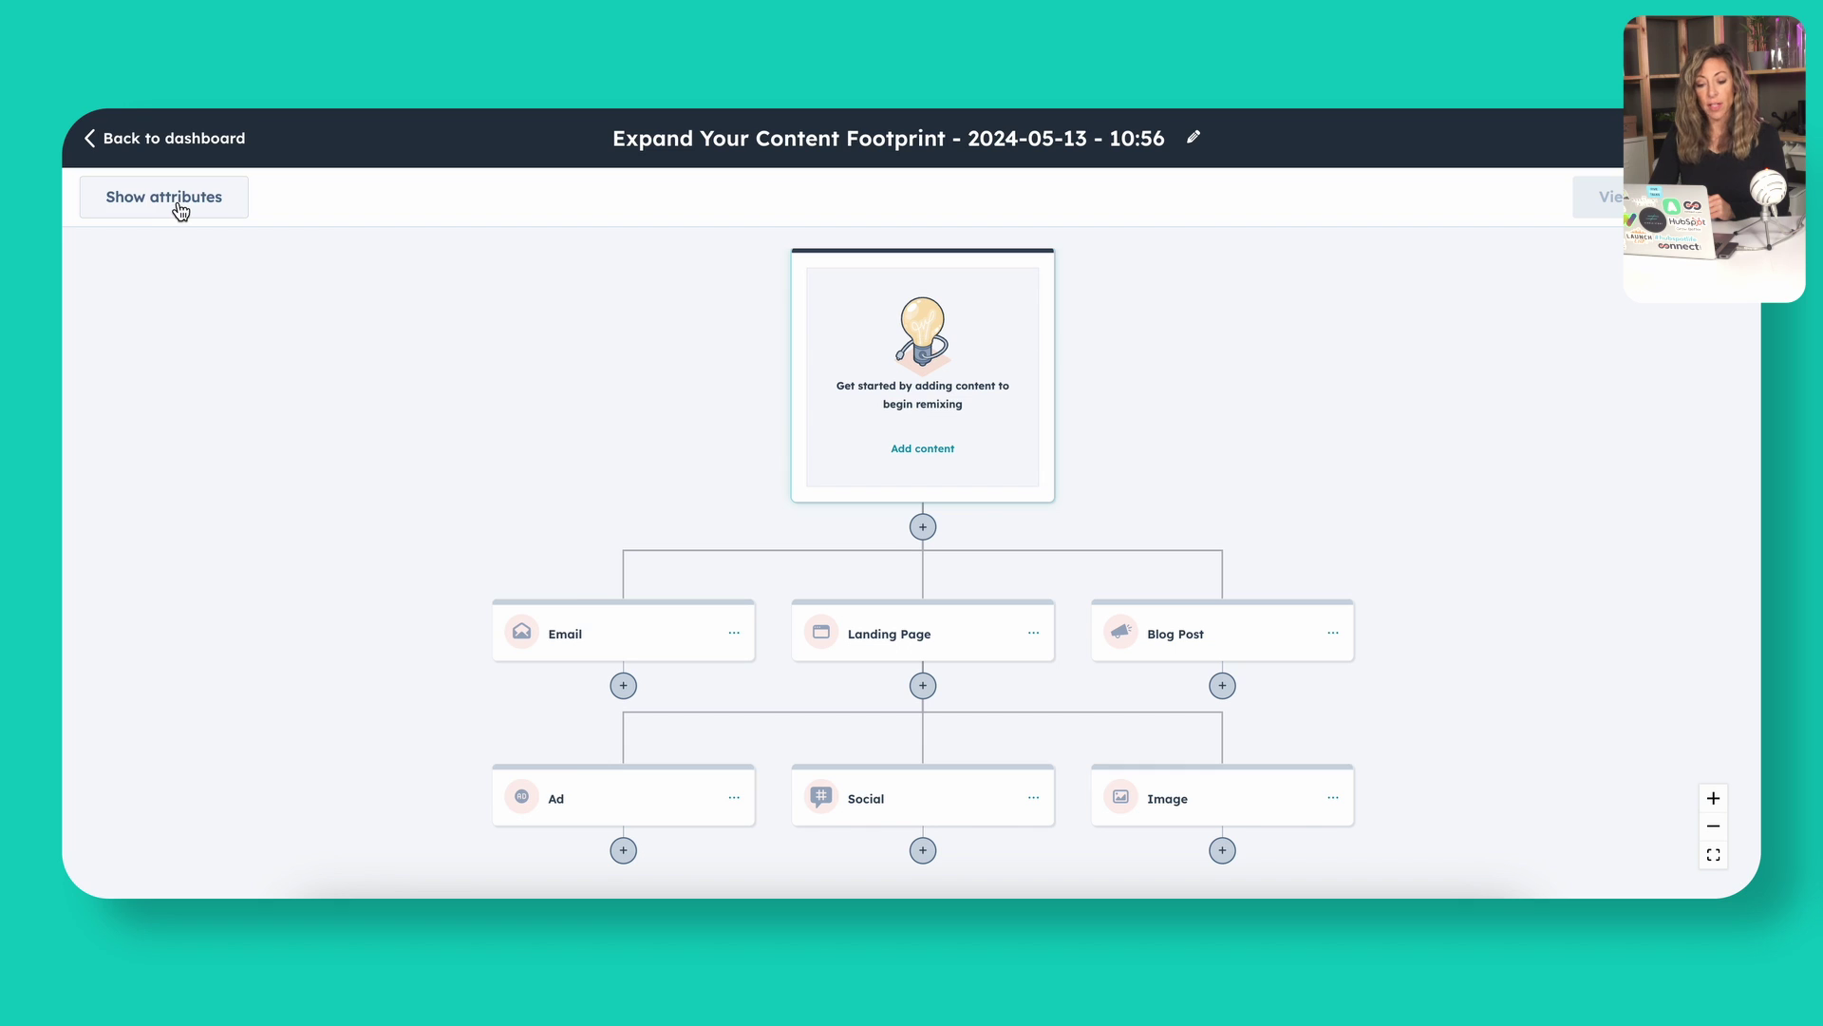
pyautogui.click(180, 207)
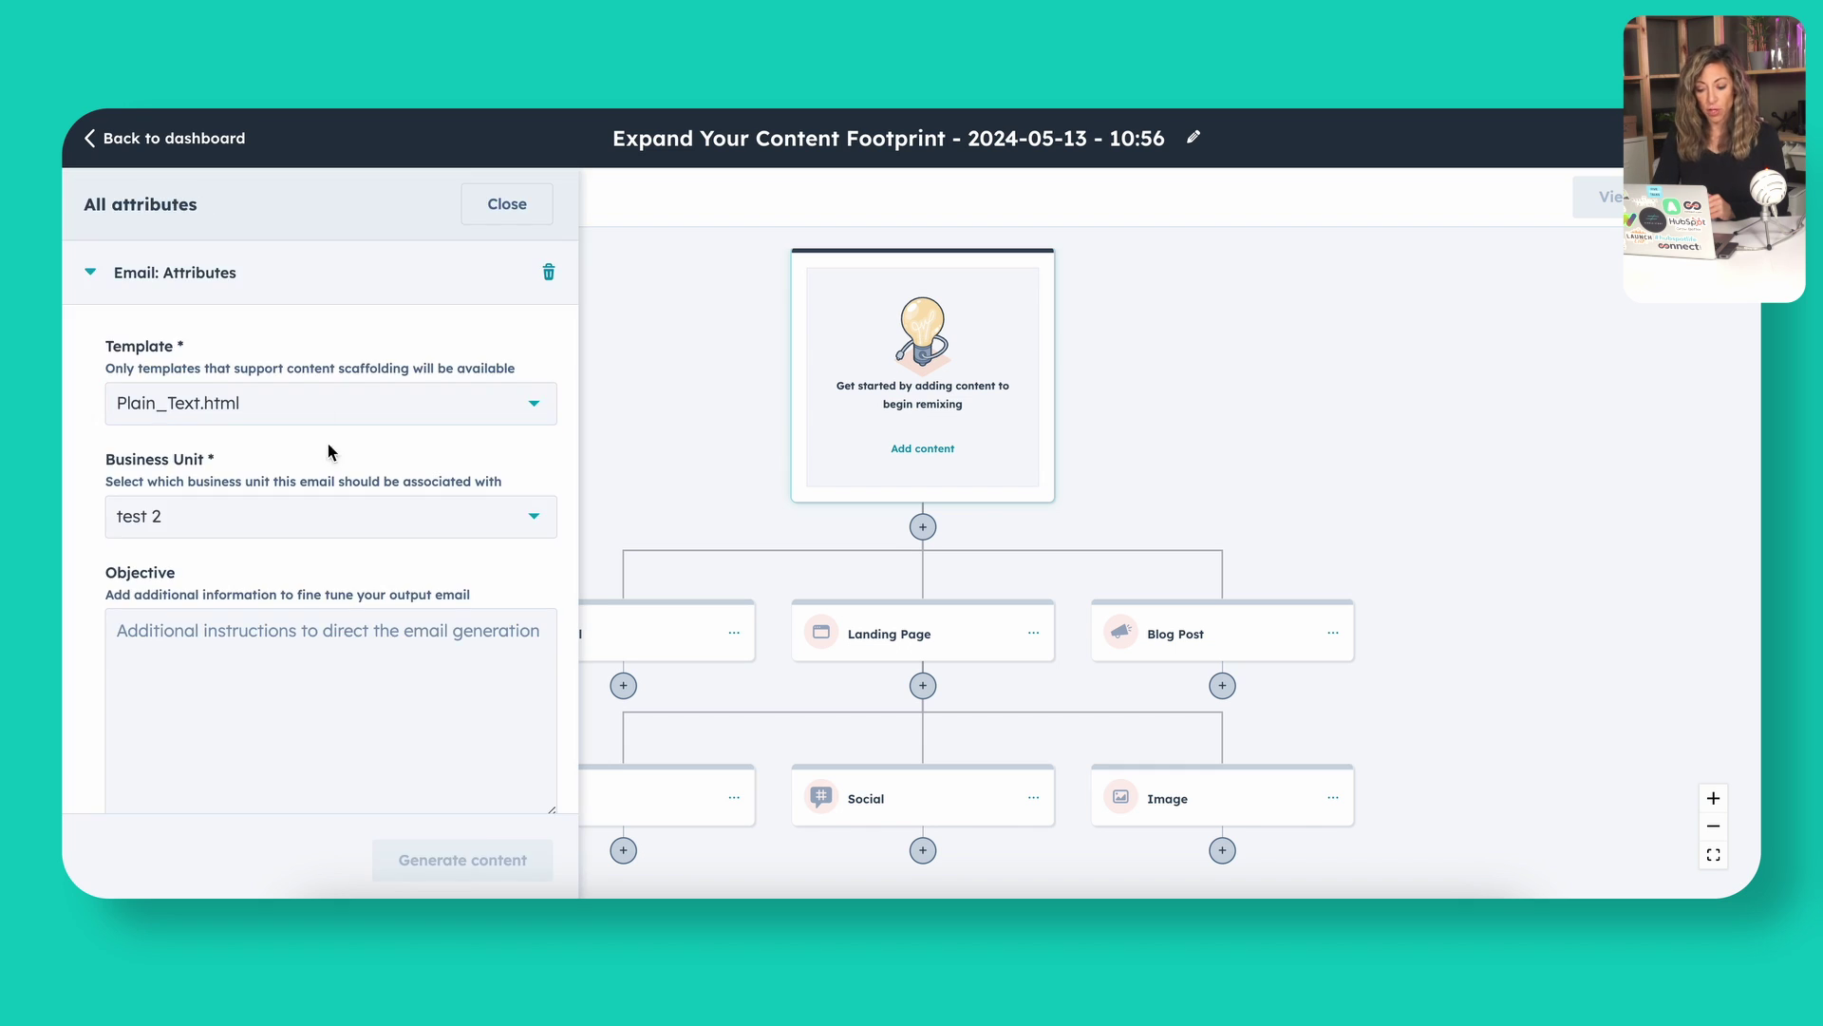
pyautogui.scroll(-6, 320, 720)
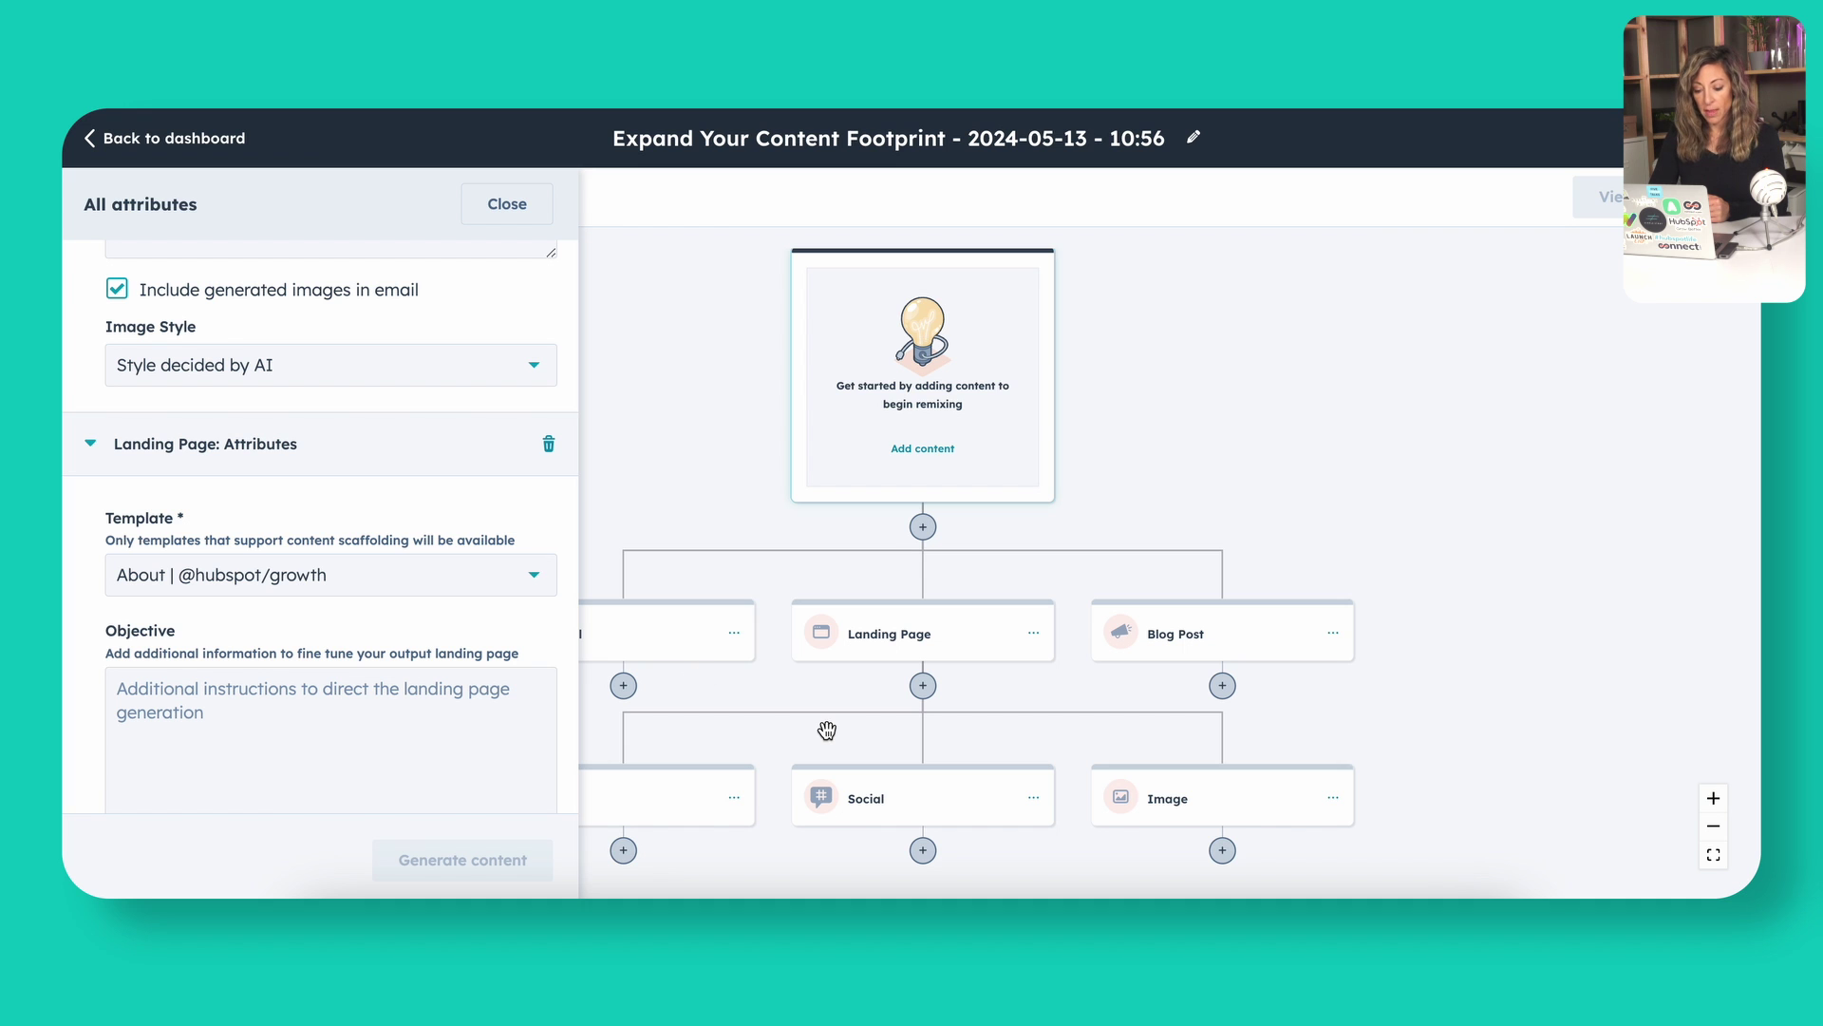
pyautogui.scroll(-2, 827, 730)
pyautogui.scroll(-10, 356, 775)
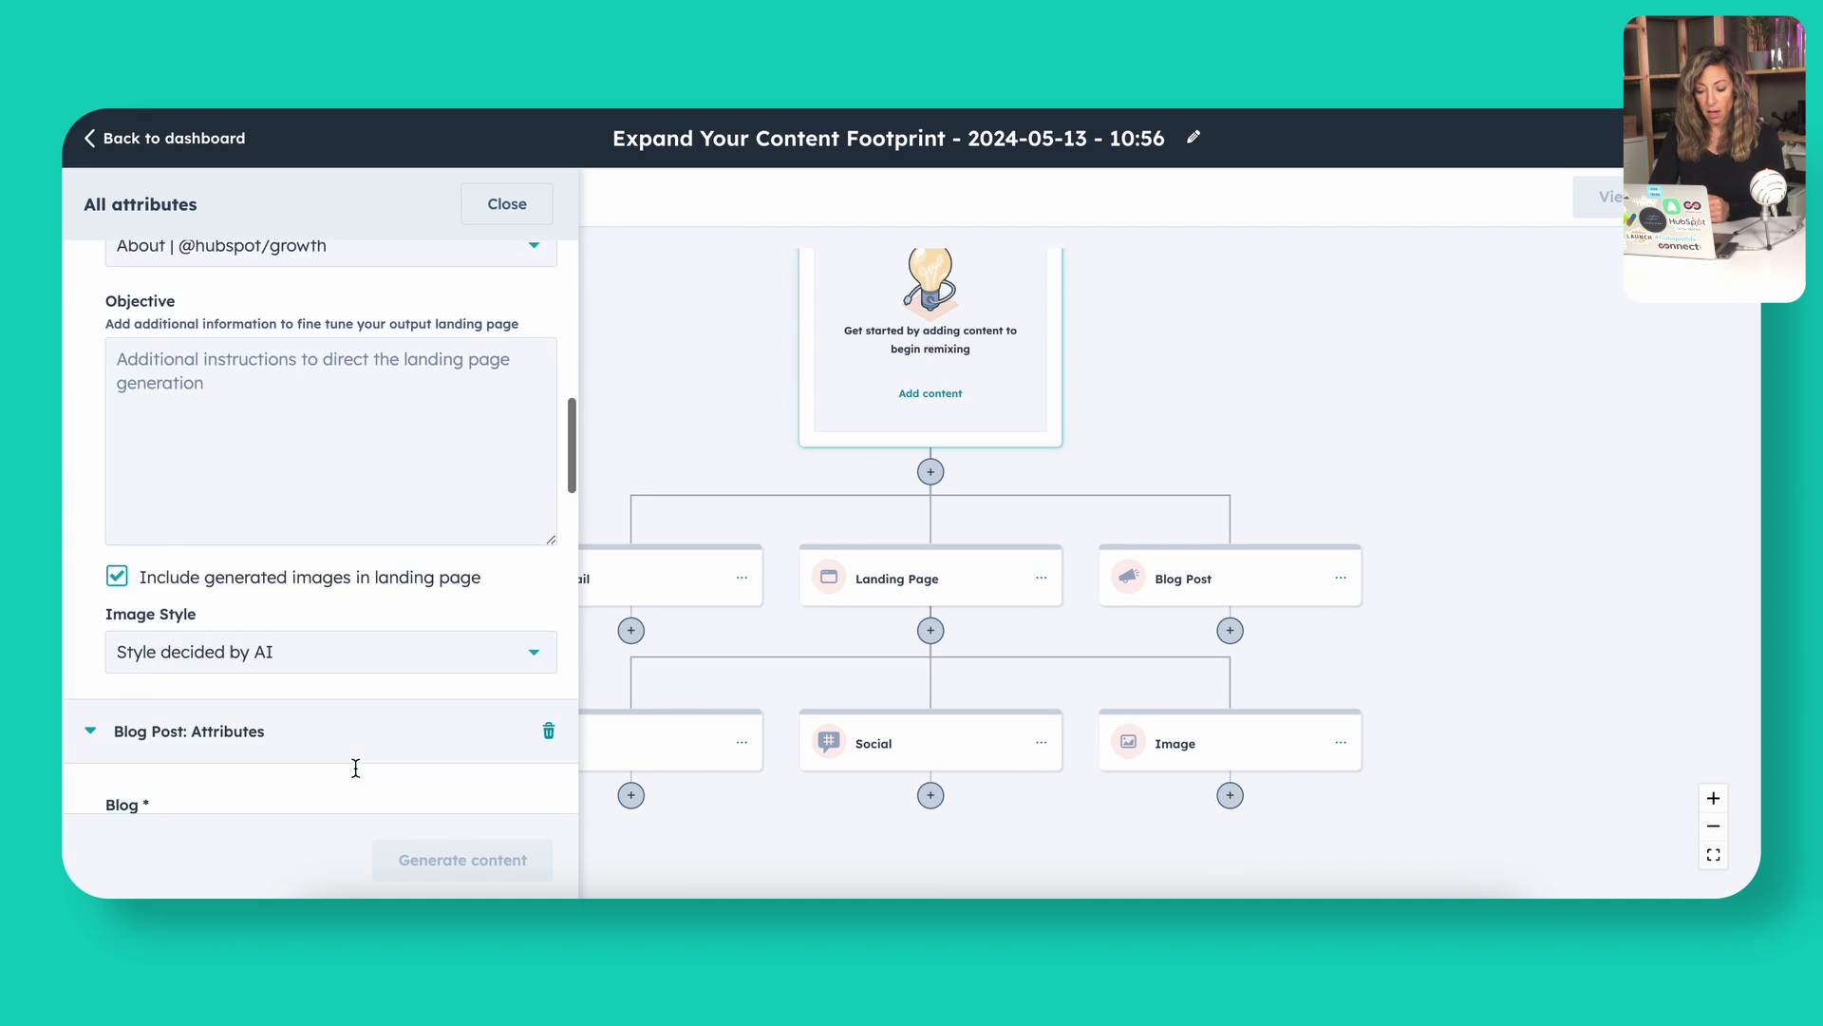
pyautogui.scroll(-9, 356, 774)
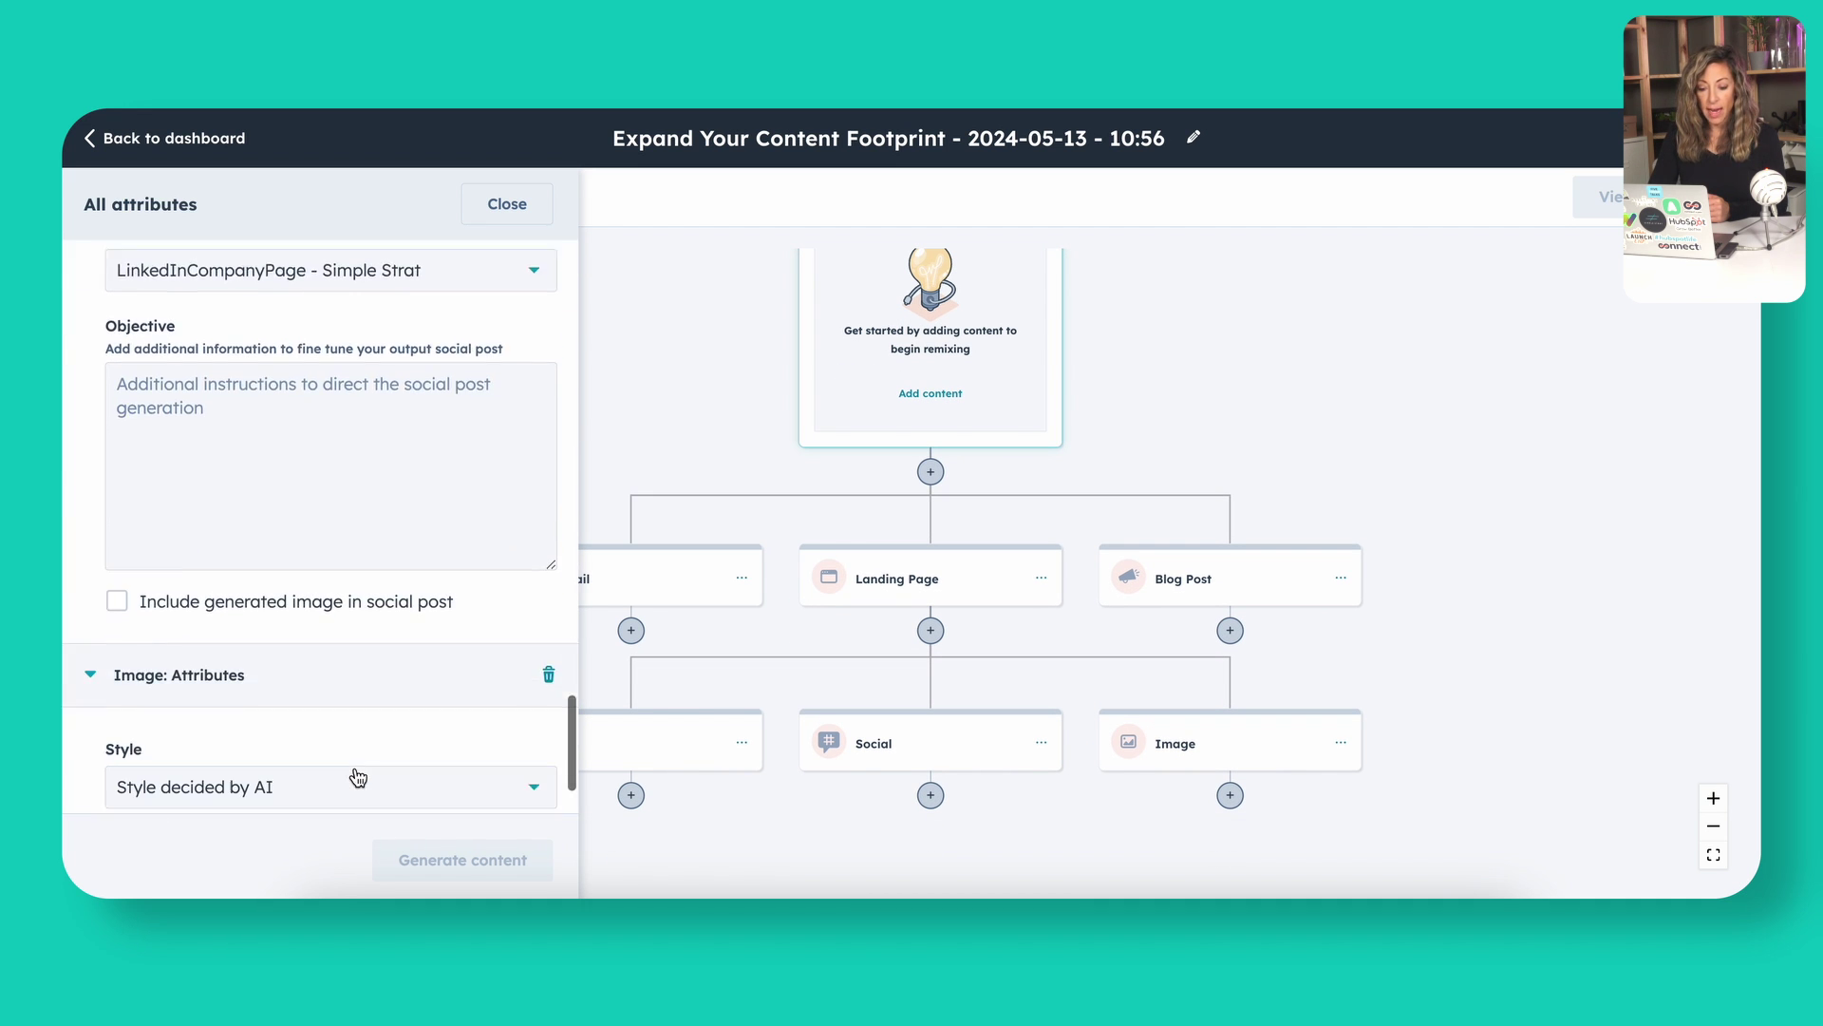
pyautogui.scroll(3, 313, 439)
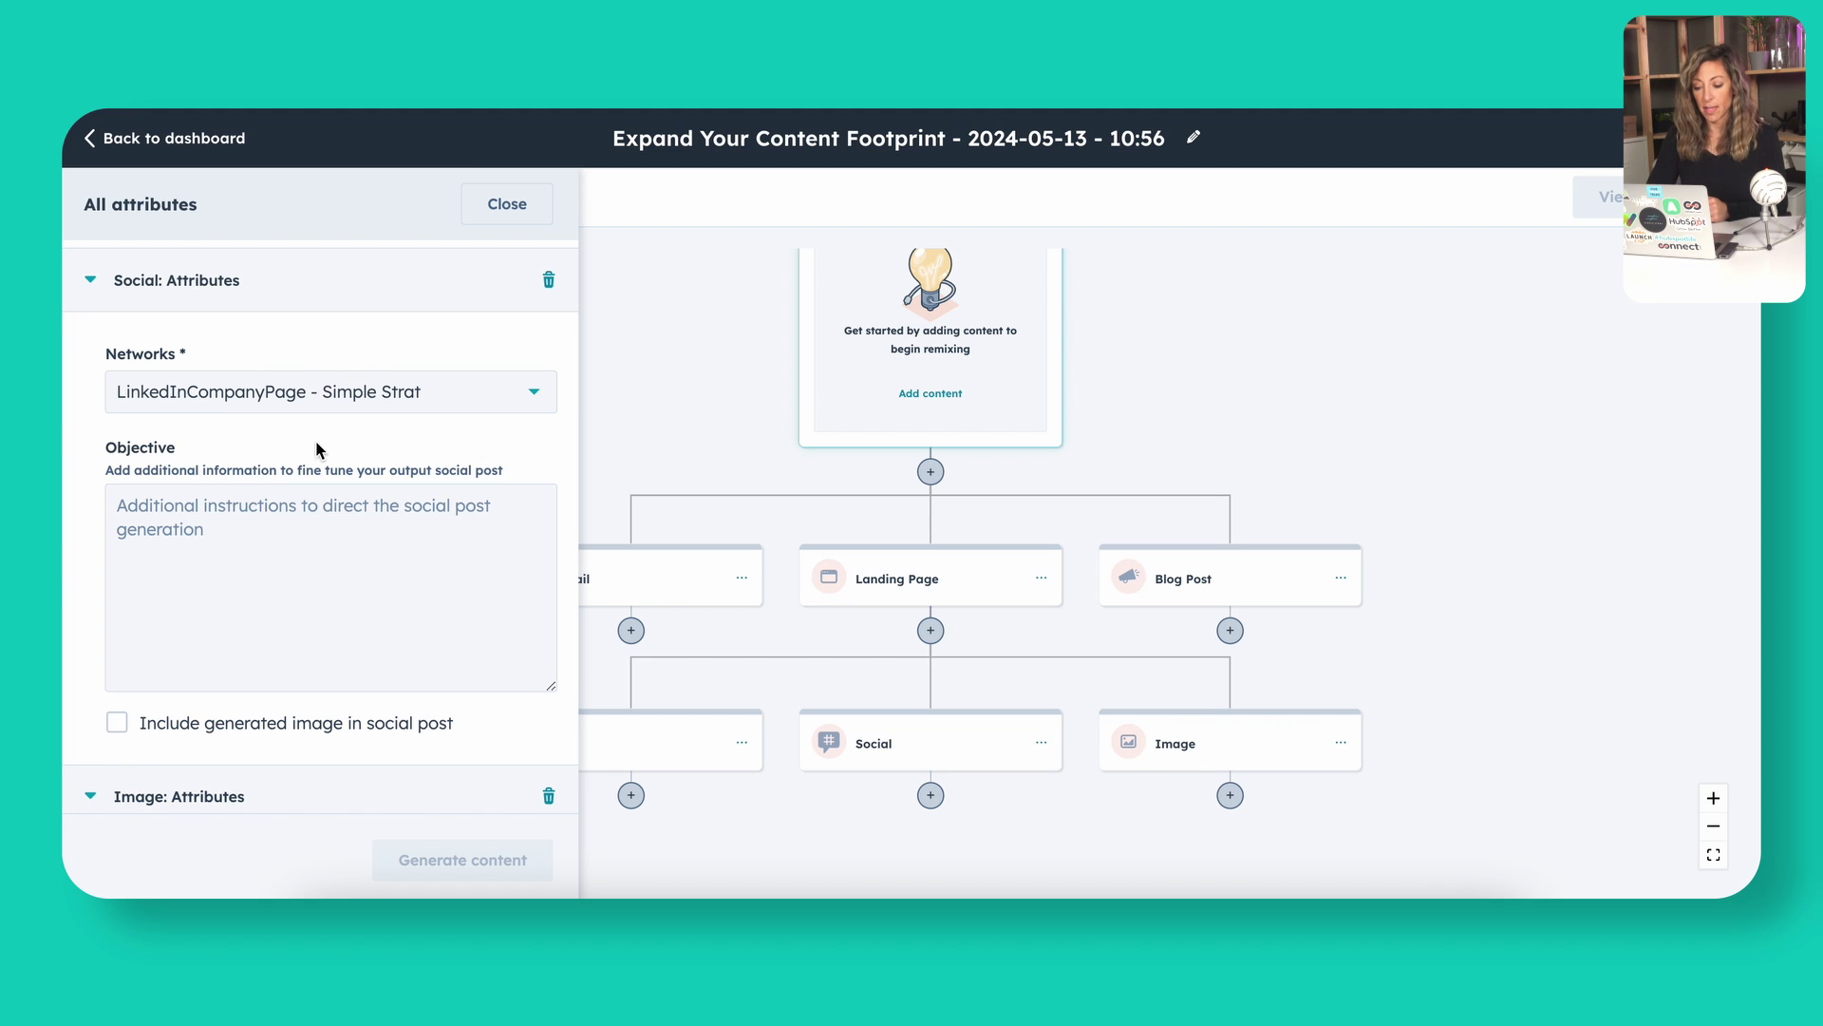
pyautogui.click(509, 211)
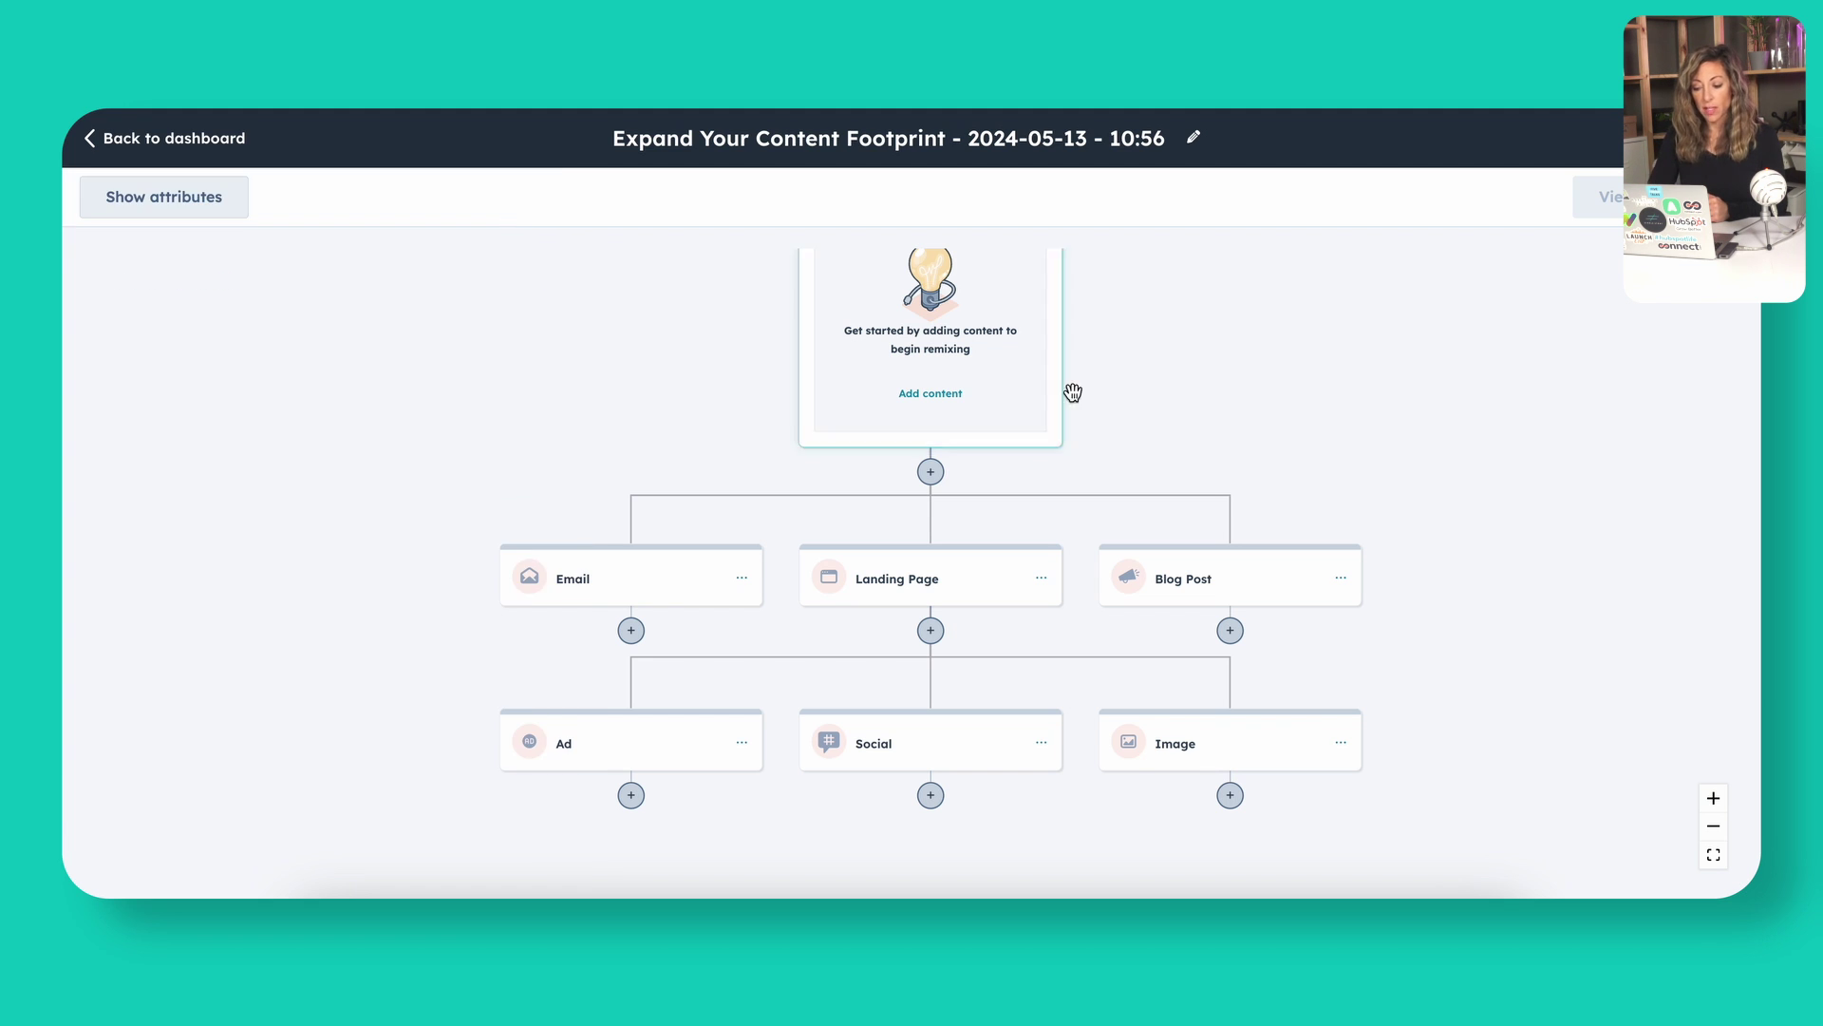
# Generate all outputs from the 'Mastering HubSpot: Key Acronyms Every User Should Know' blog post
pyautogui.click(952, 394)
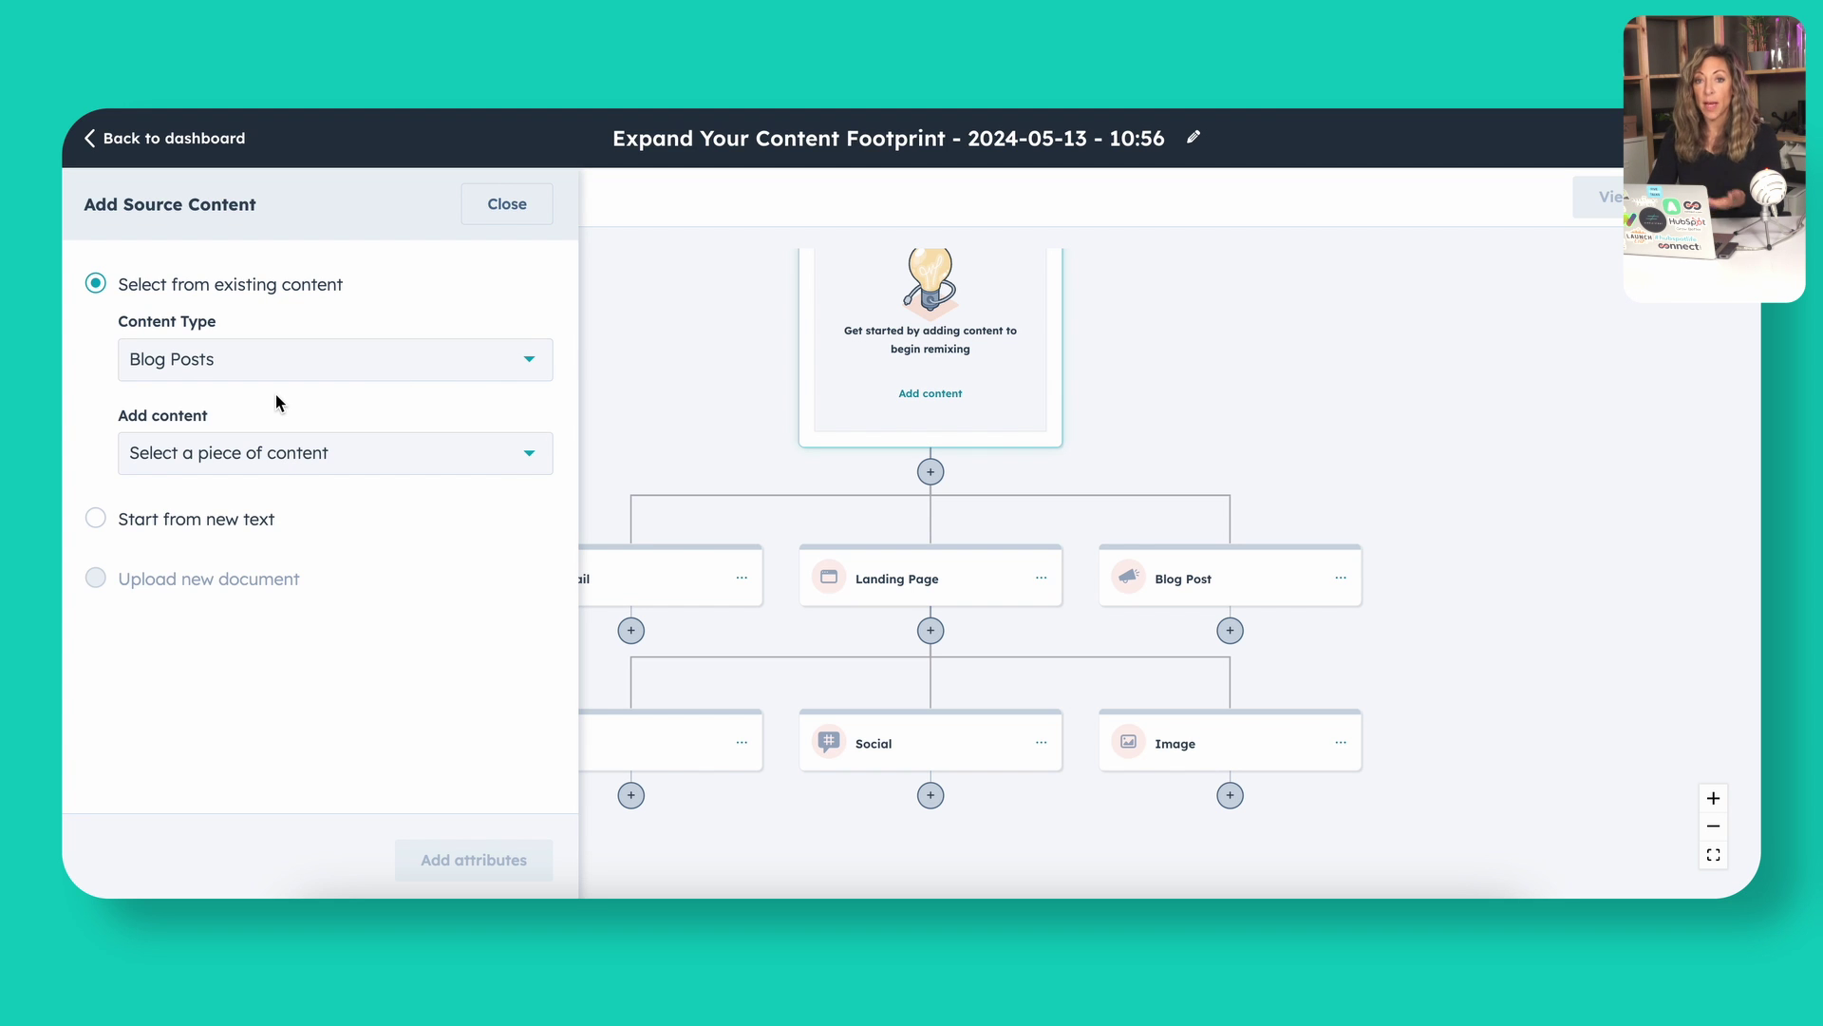
pyautogui.click(279, 454)
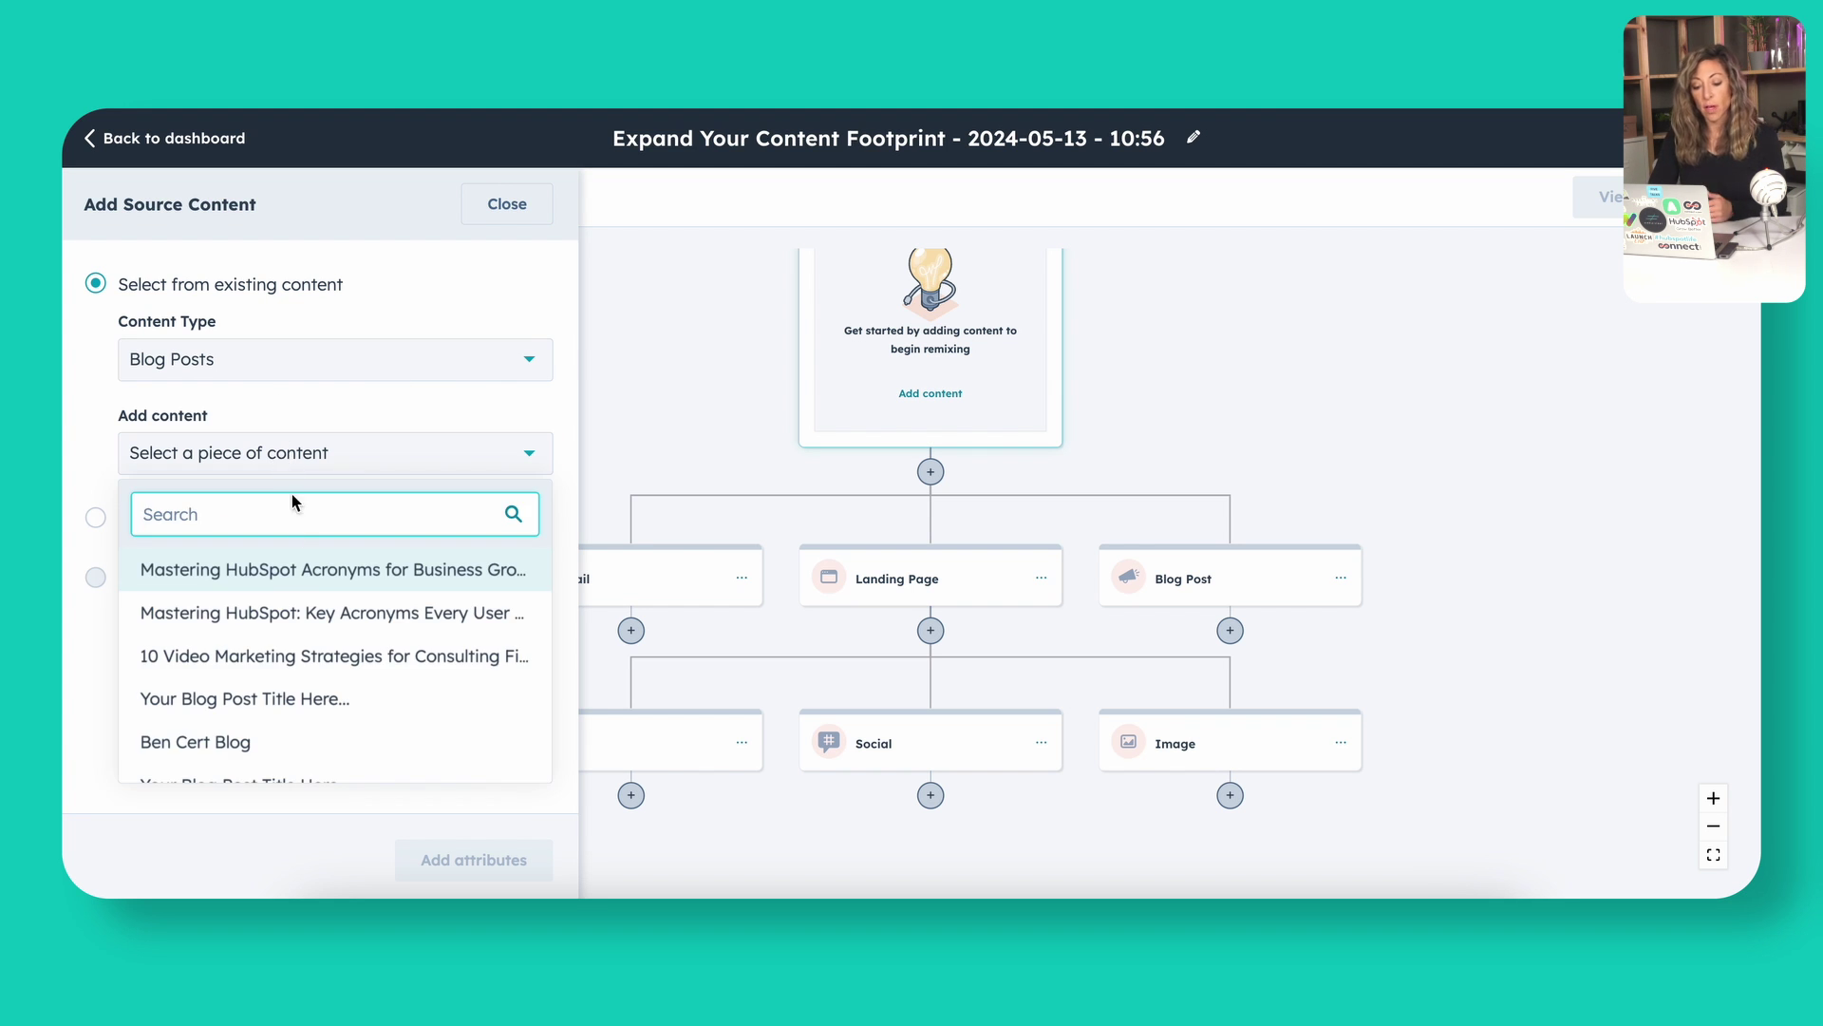
pyautogui.click(321, 618)
pyautogui.click(502, 866)
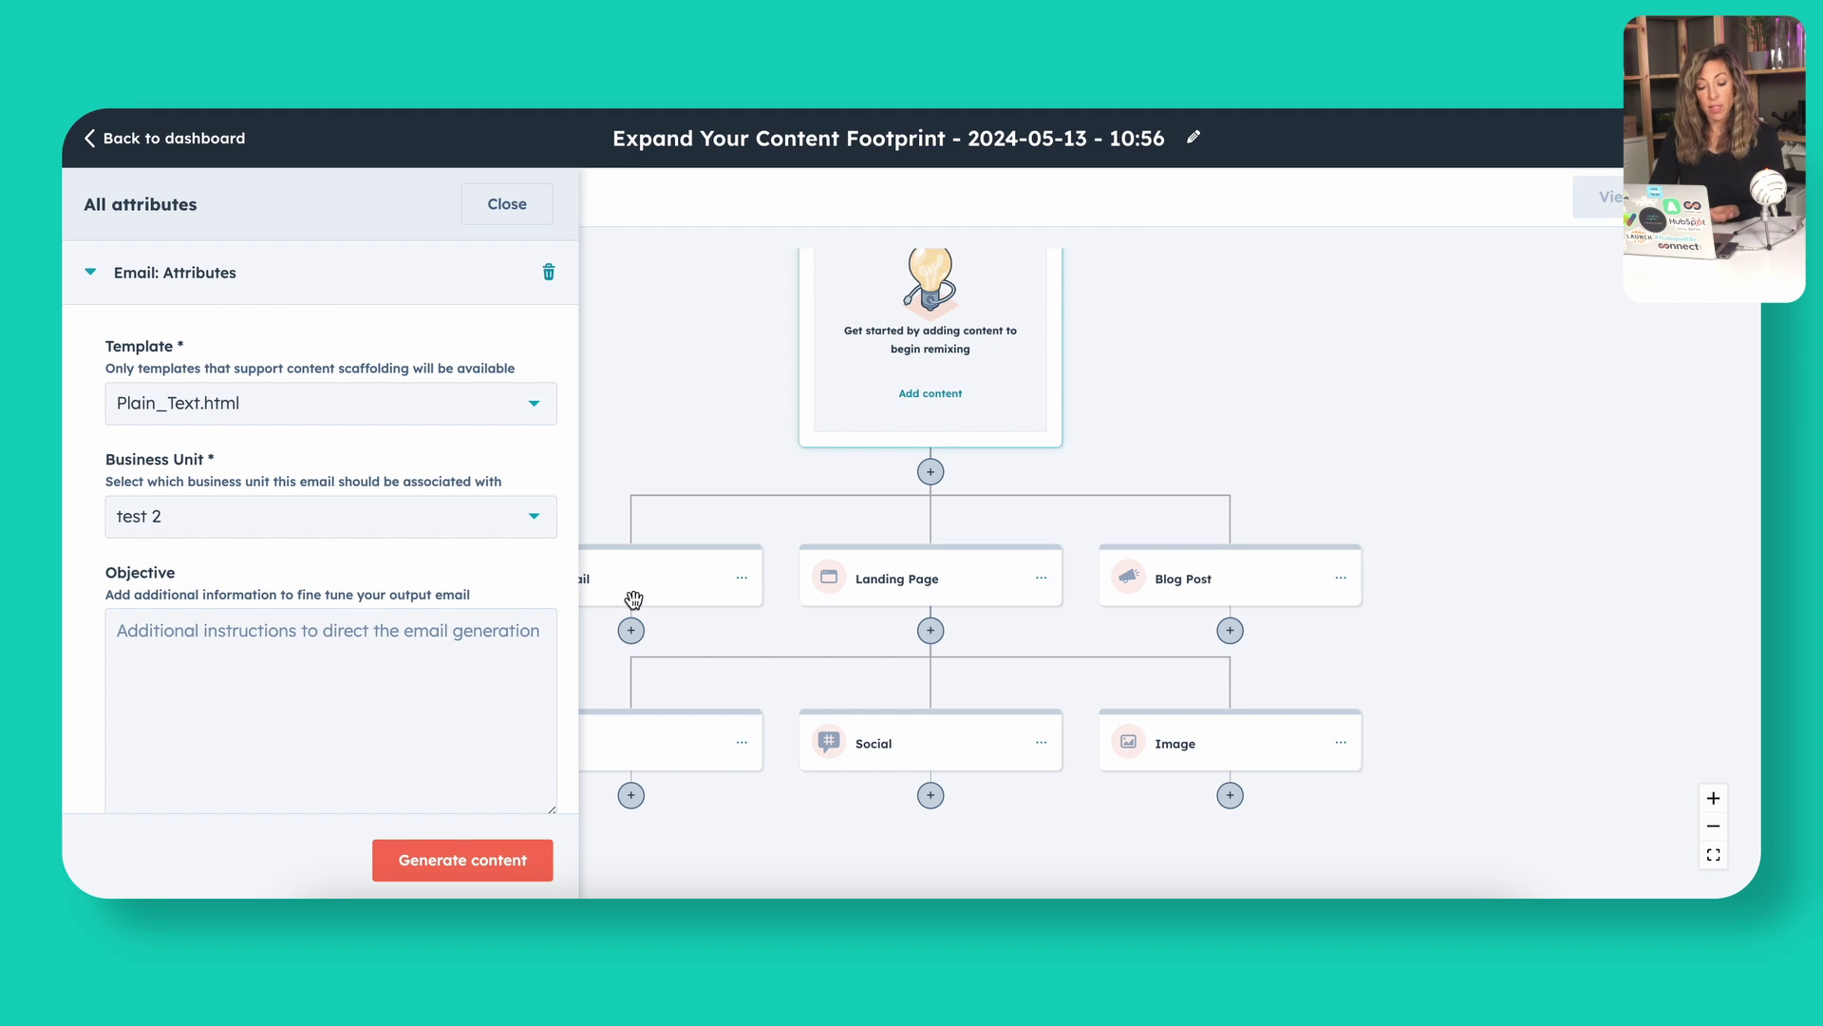
pyautogui.scroll(-3, 358, 635)
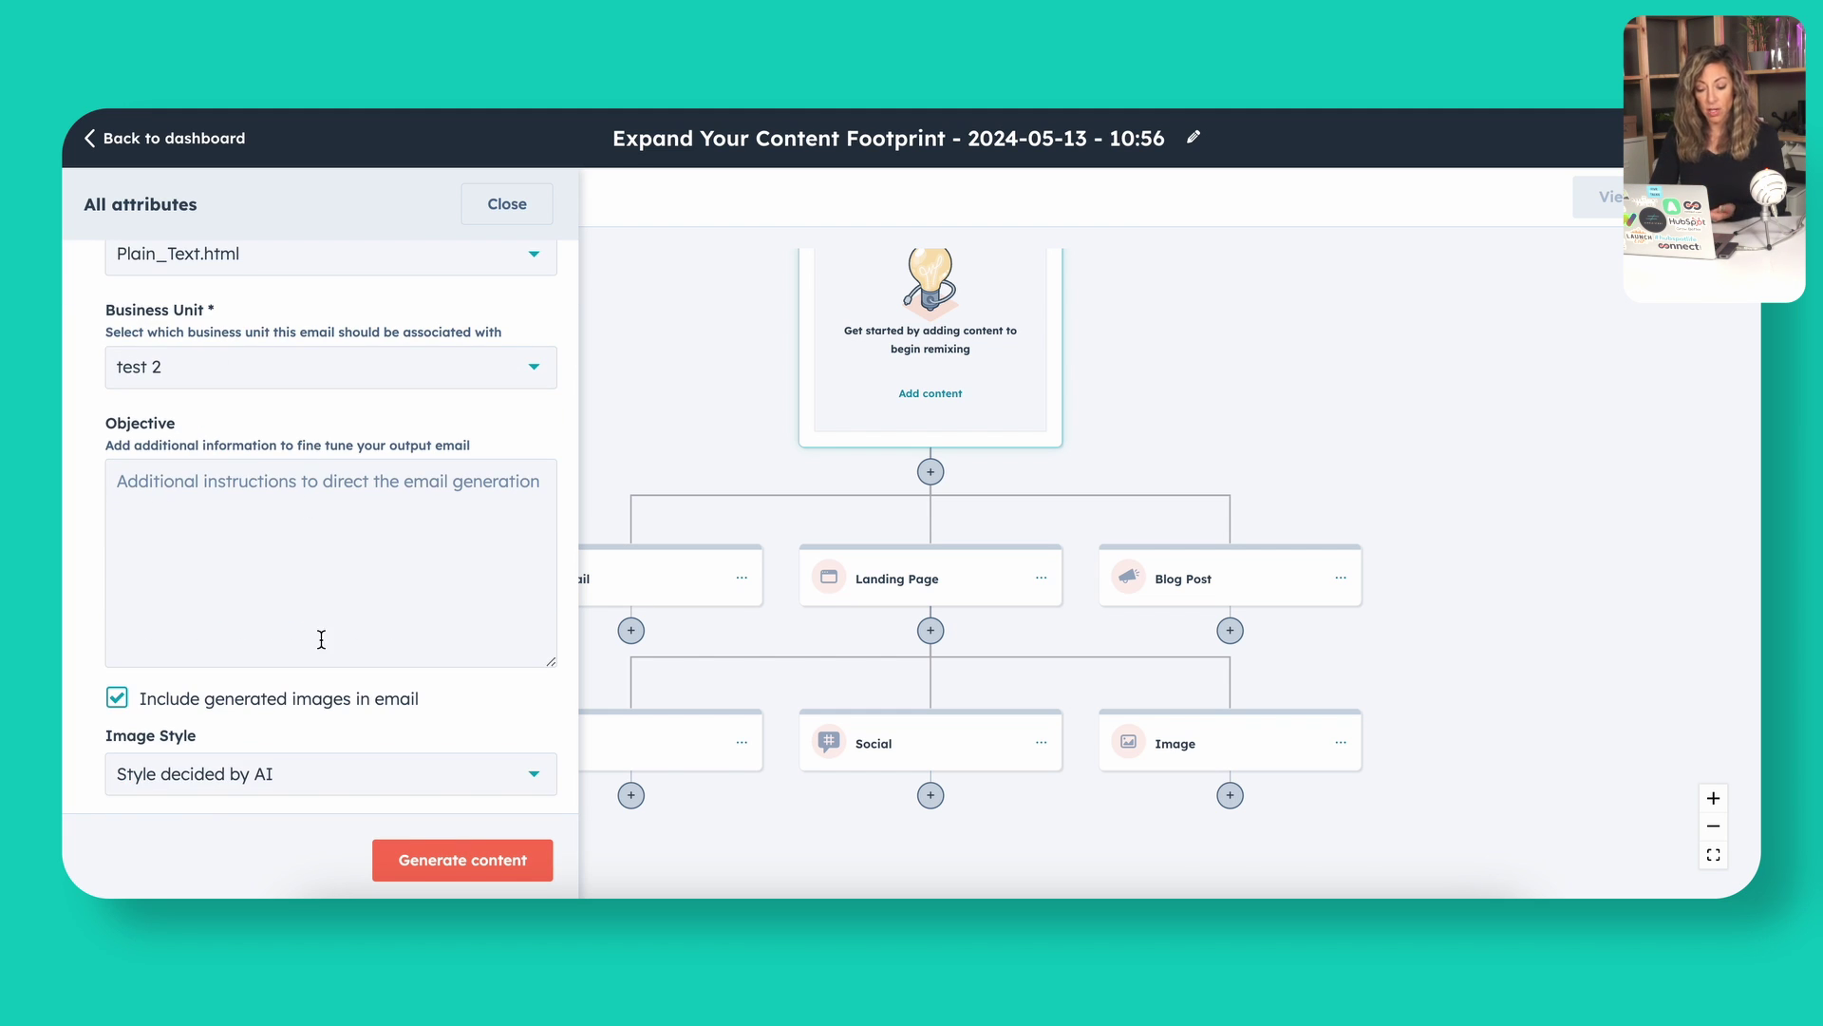
pyautogui.click(484, 866)
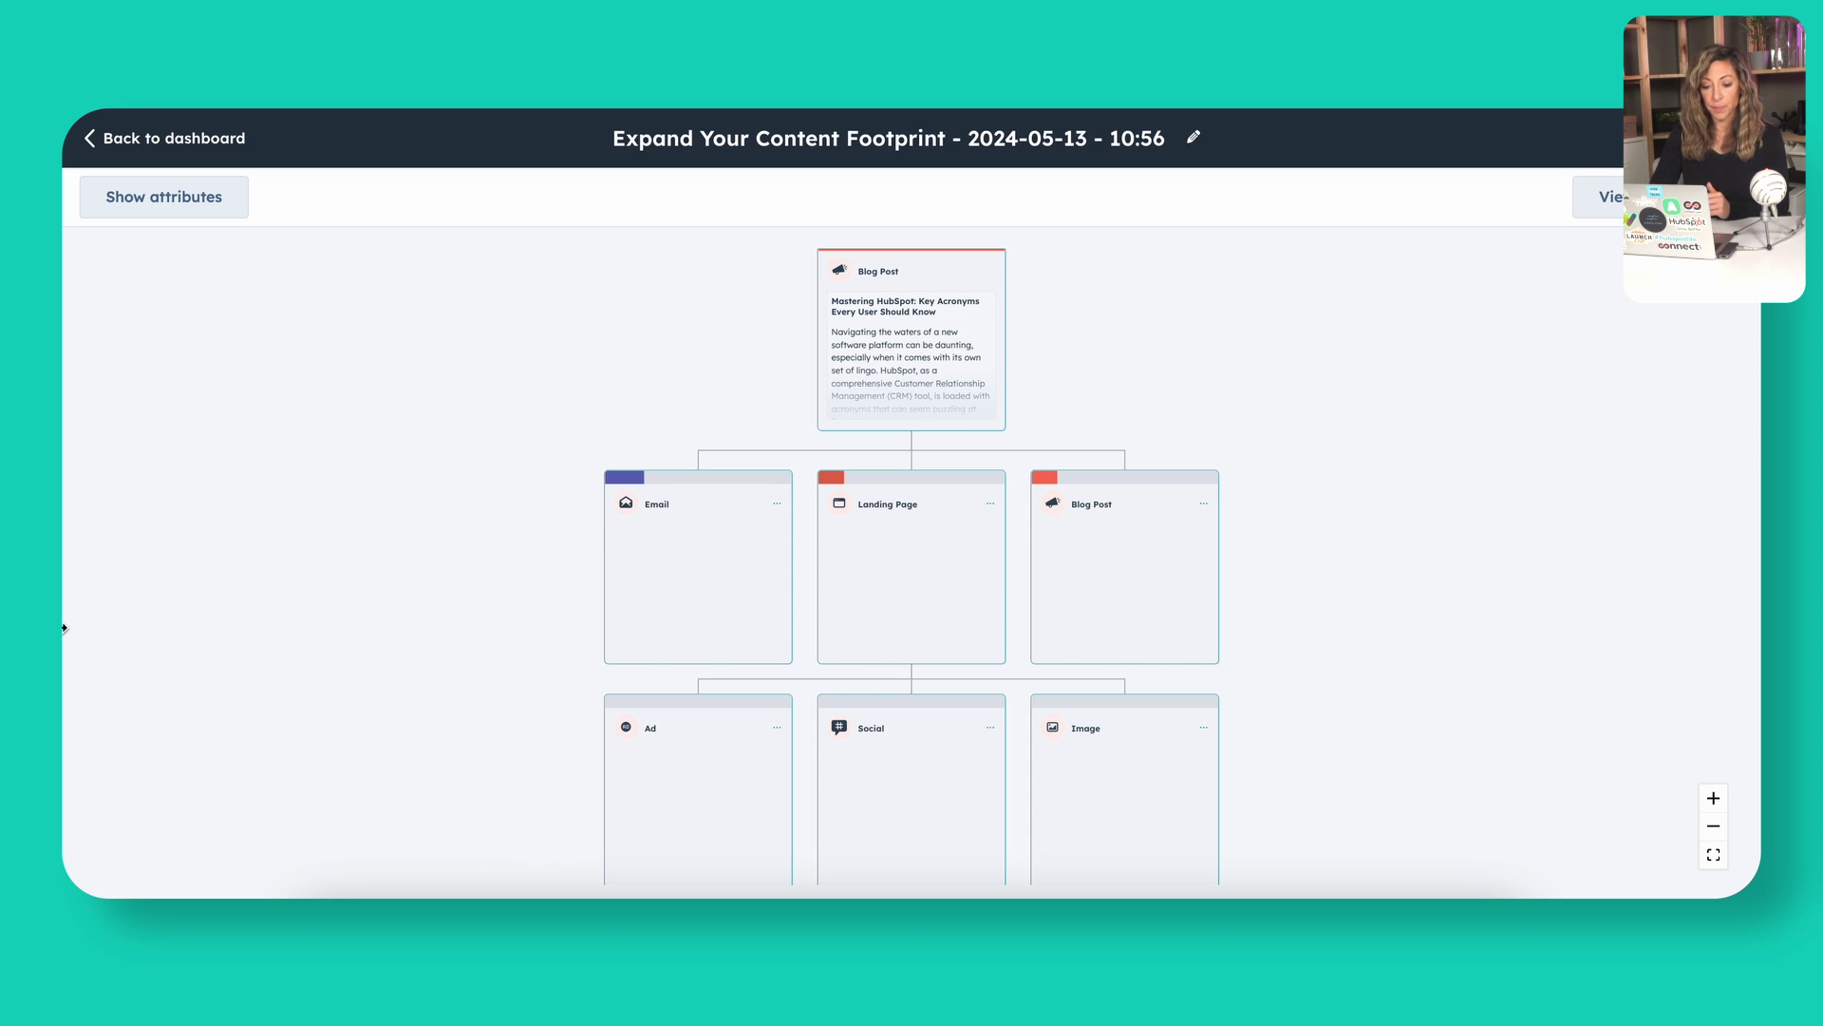
# Reopen the saved 'Drive Conversions - HubSpot acronyms' remix and view its source blog post
pyautogui.click(173, 139)
pyautogui.scroll(-5, 685, 585)
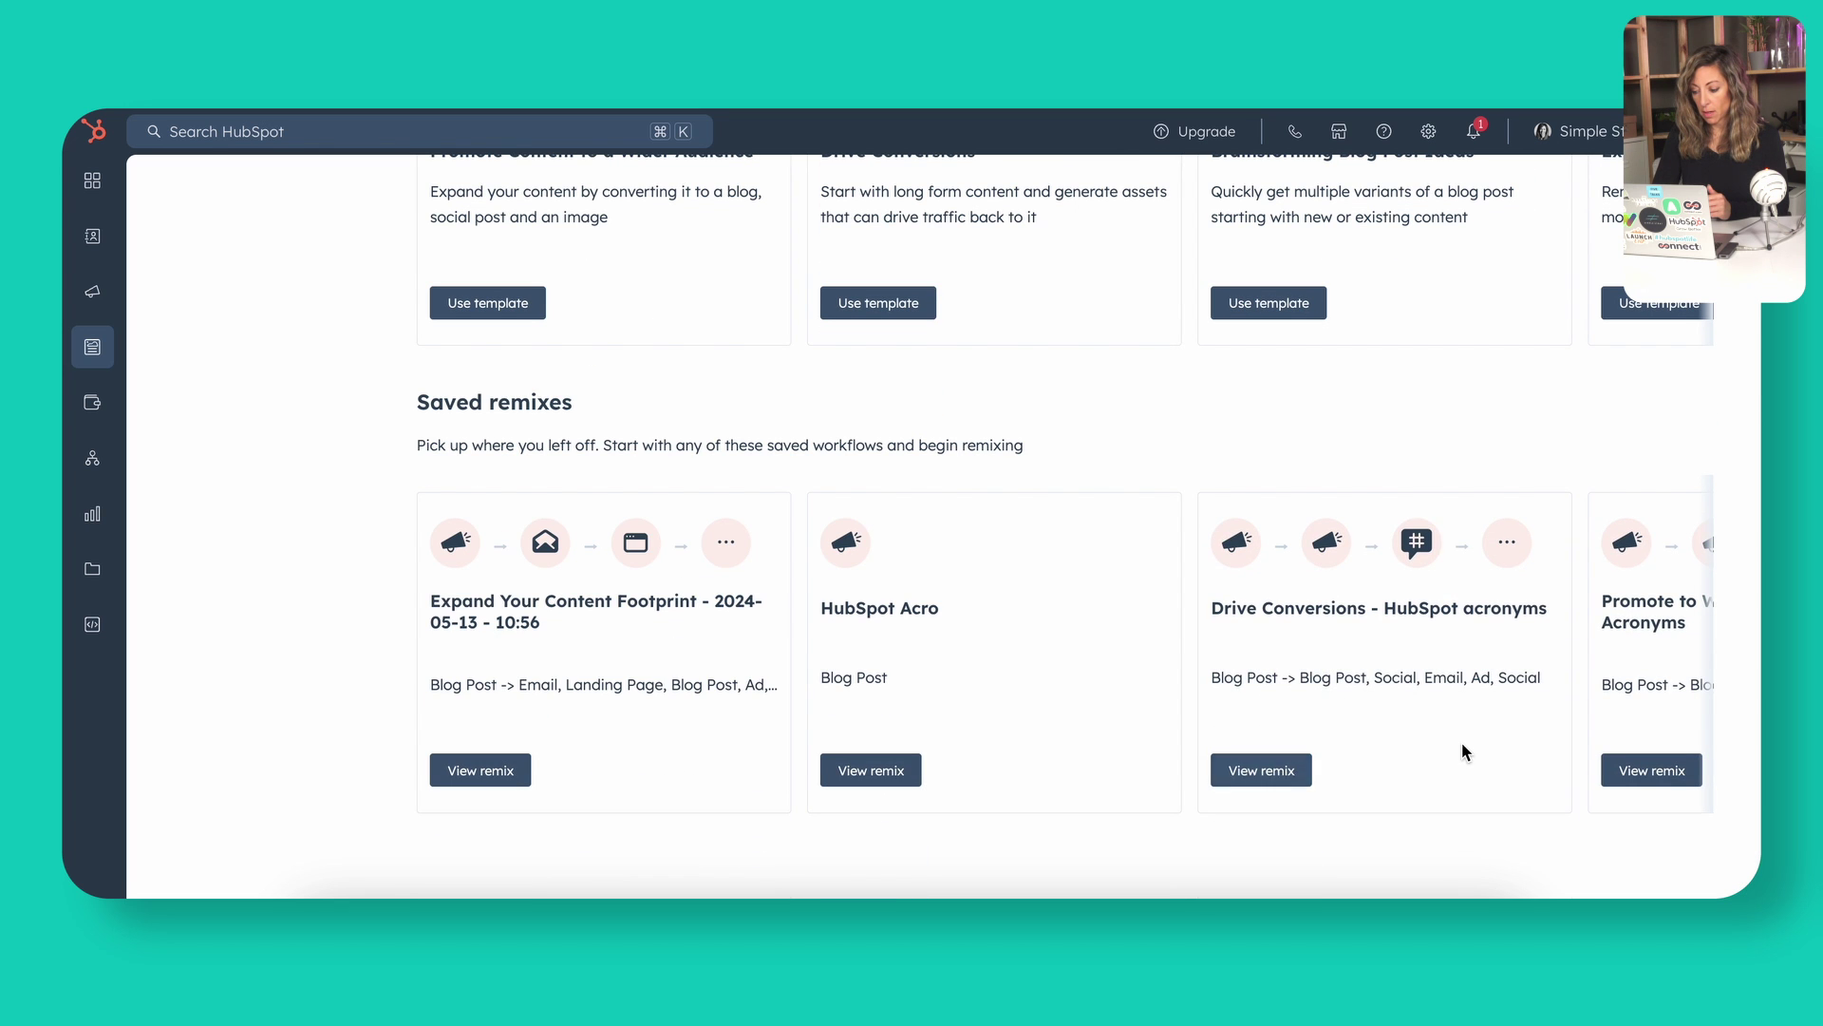
pyautogui.hscroll(6, 1461, 749)
pyautogui.hscroll(-3, 1453, 749)
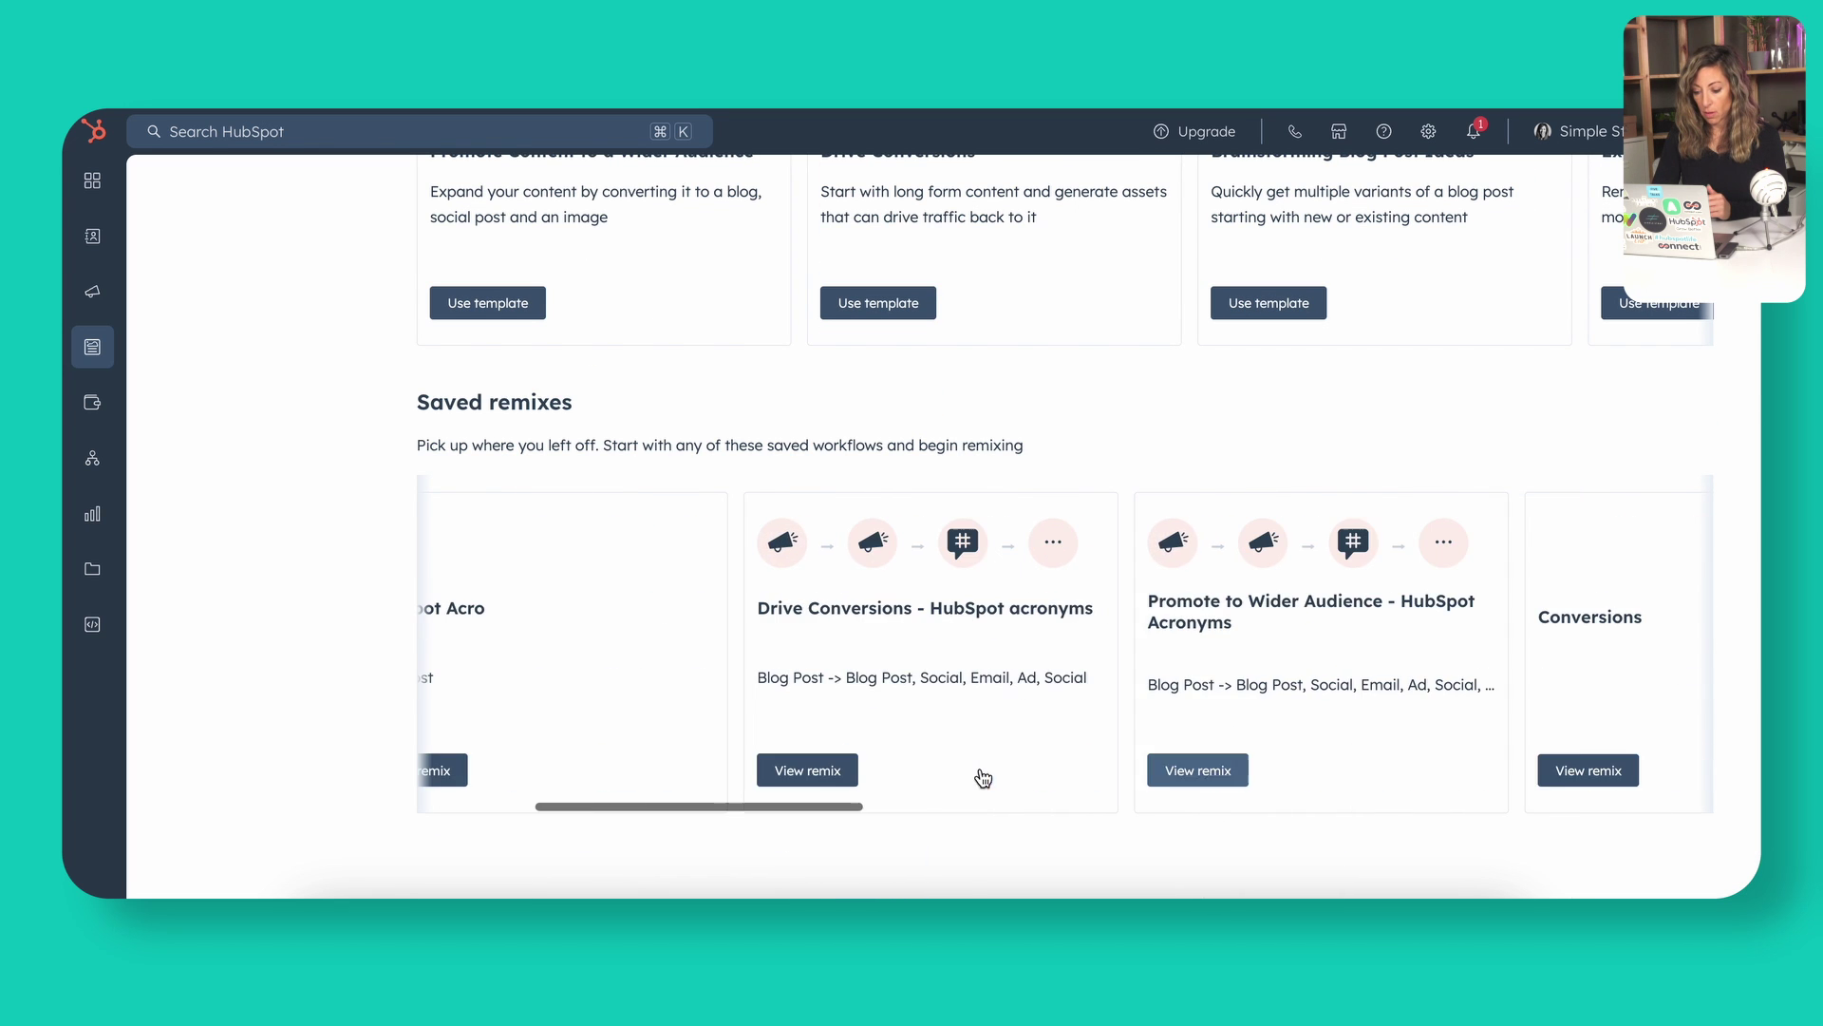
pyautogui.click(837, 774)
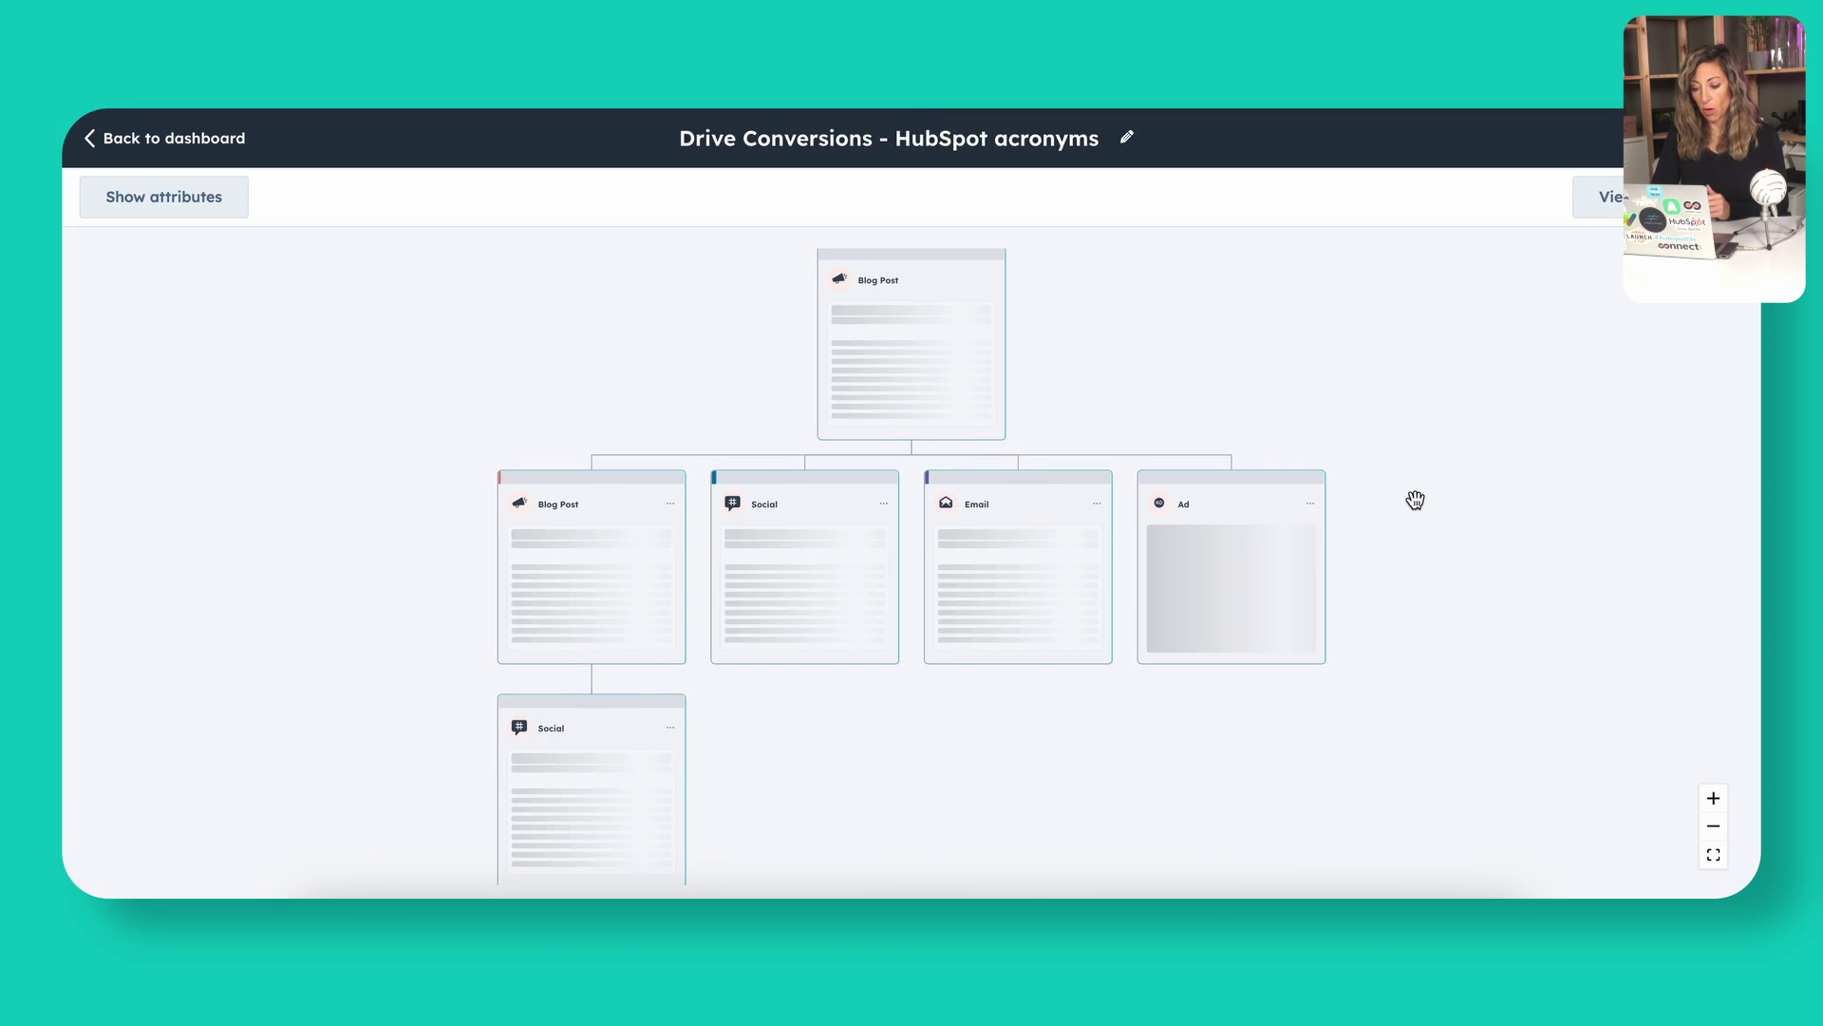
pyautogui.scroll(-1, 1415, 499)
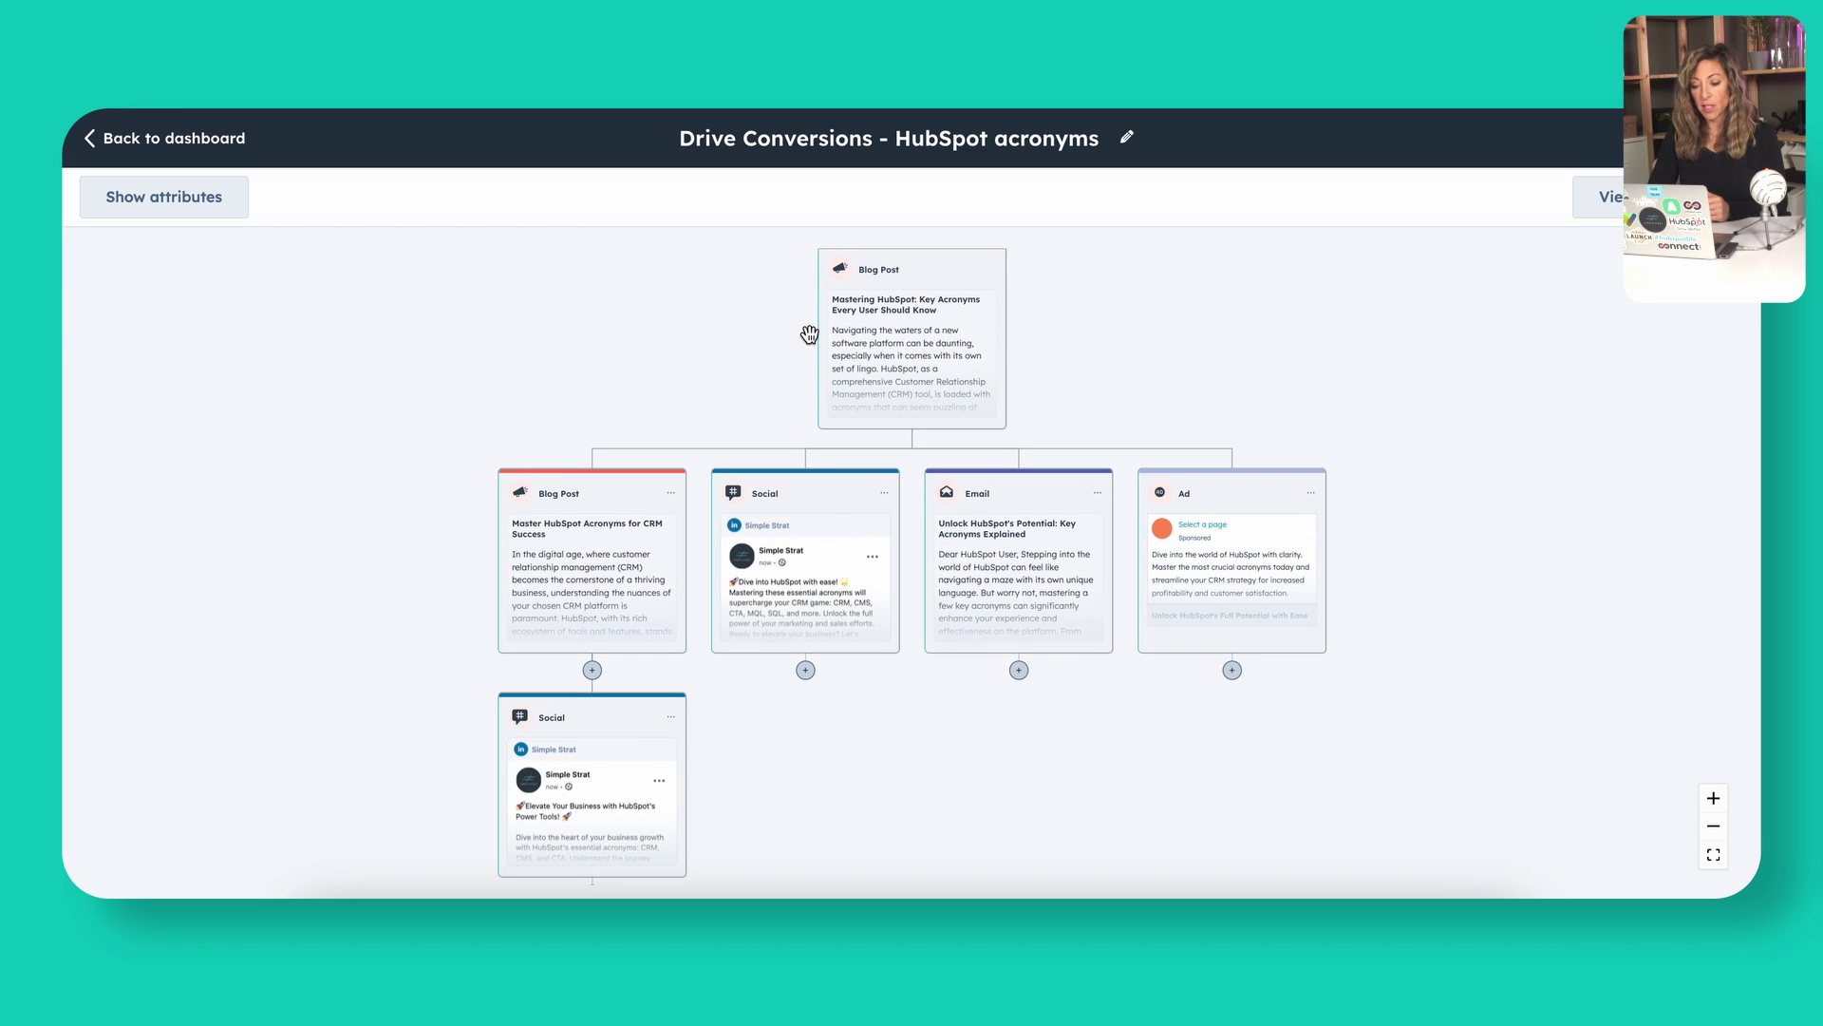
pyautogui.click(903, 340)
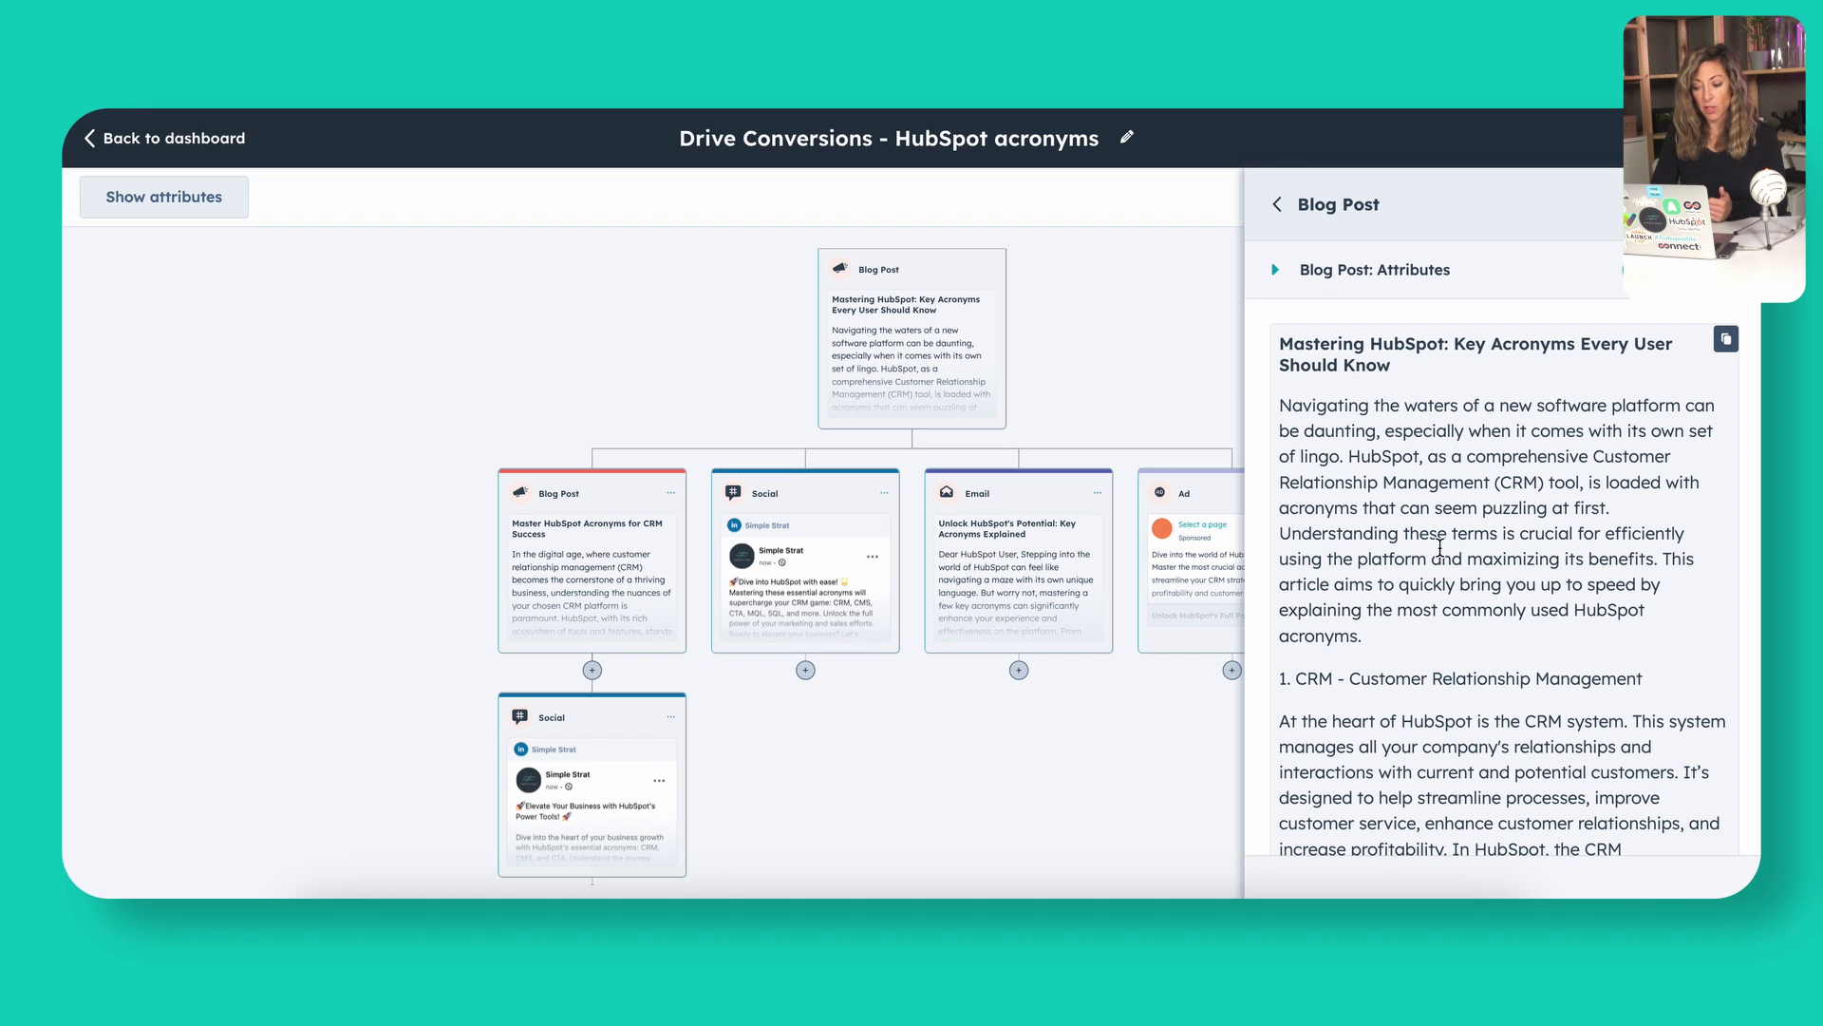
# Read the generated 'Master HubSpot Acronyms for CRM Success' post and the LinkedIn post, closing each
pyautogui.press('Escape')
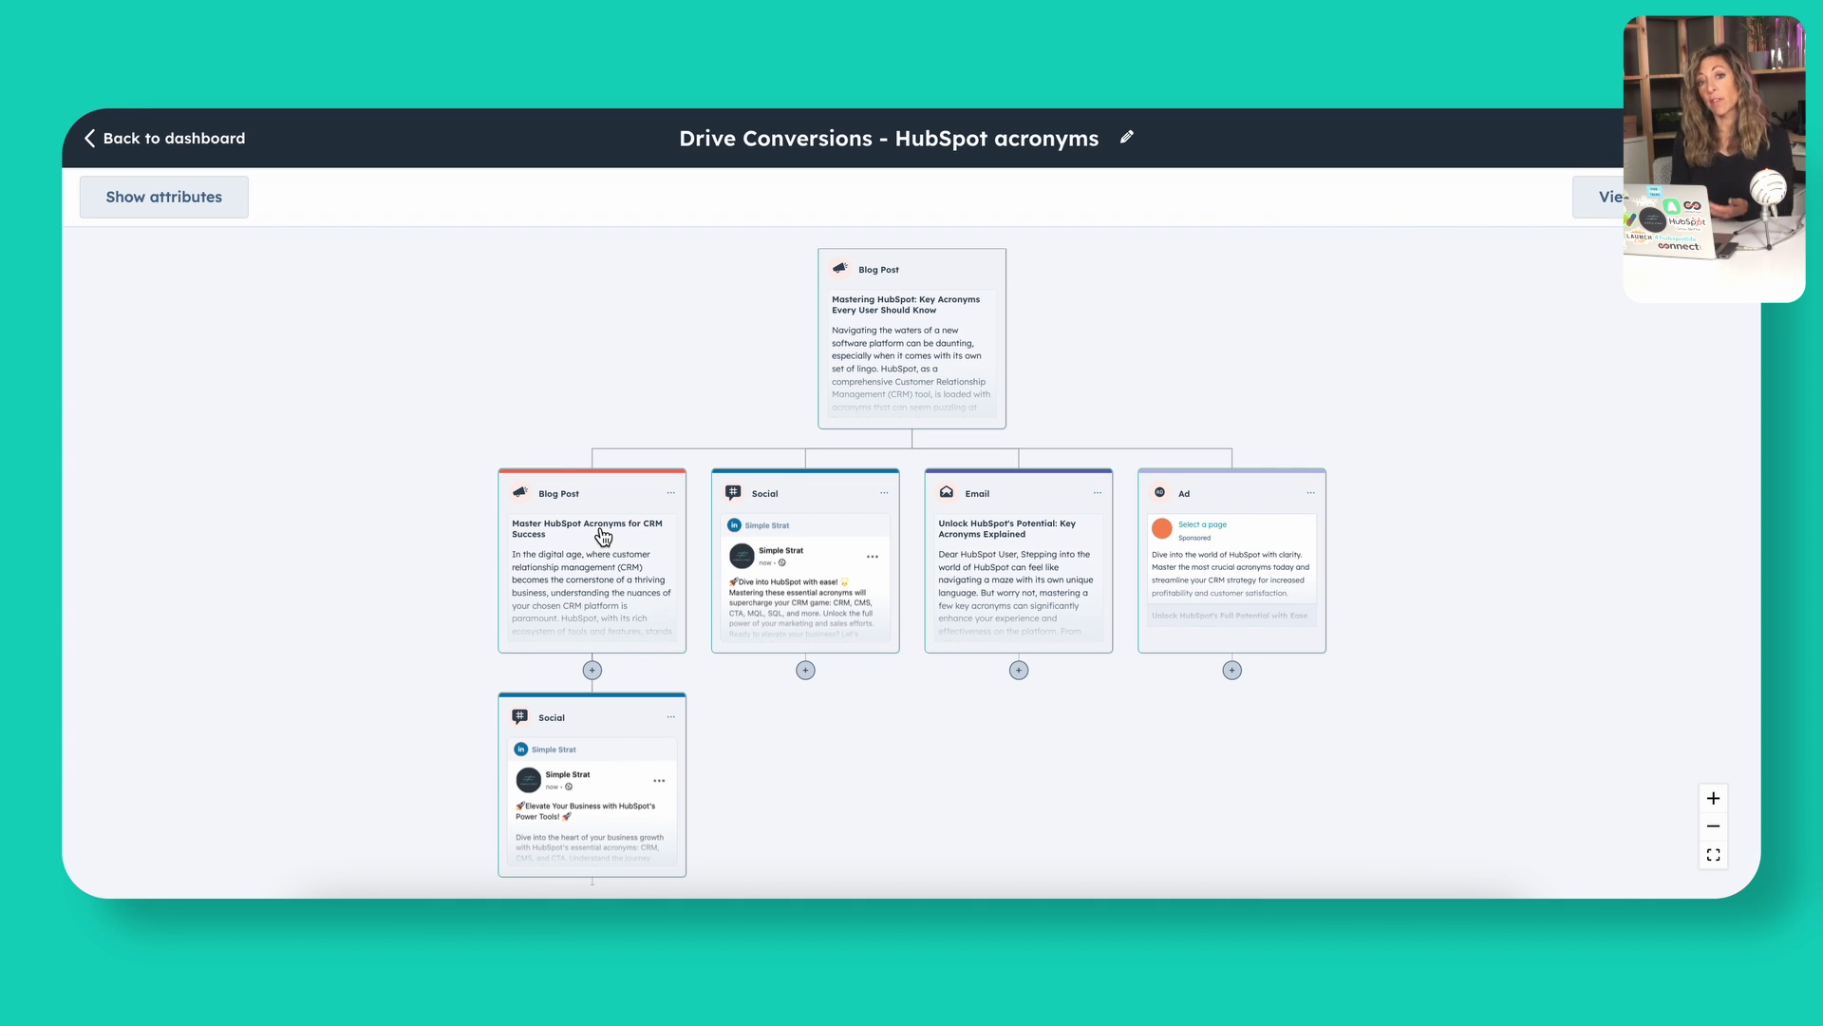
pyautogui.click(585, 548)
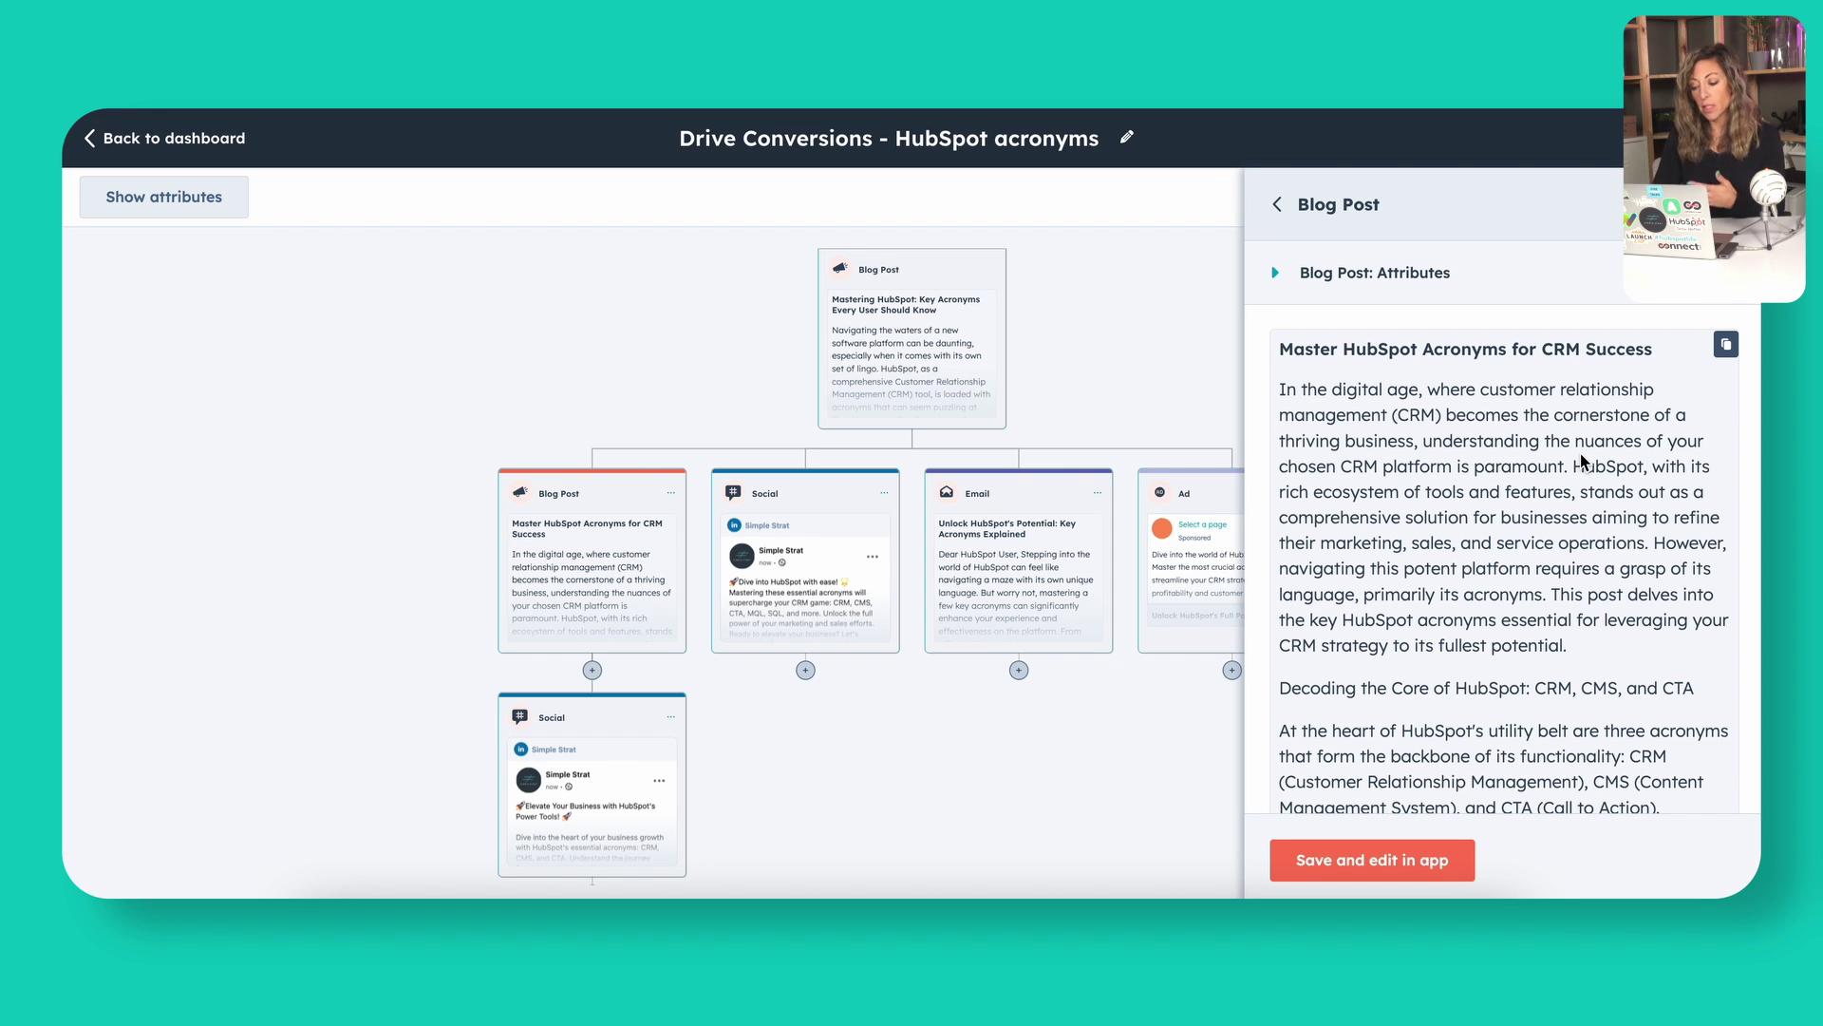
pyautogui.scroll(-12, 1489, 635)
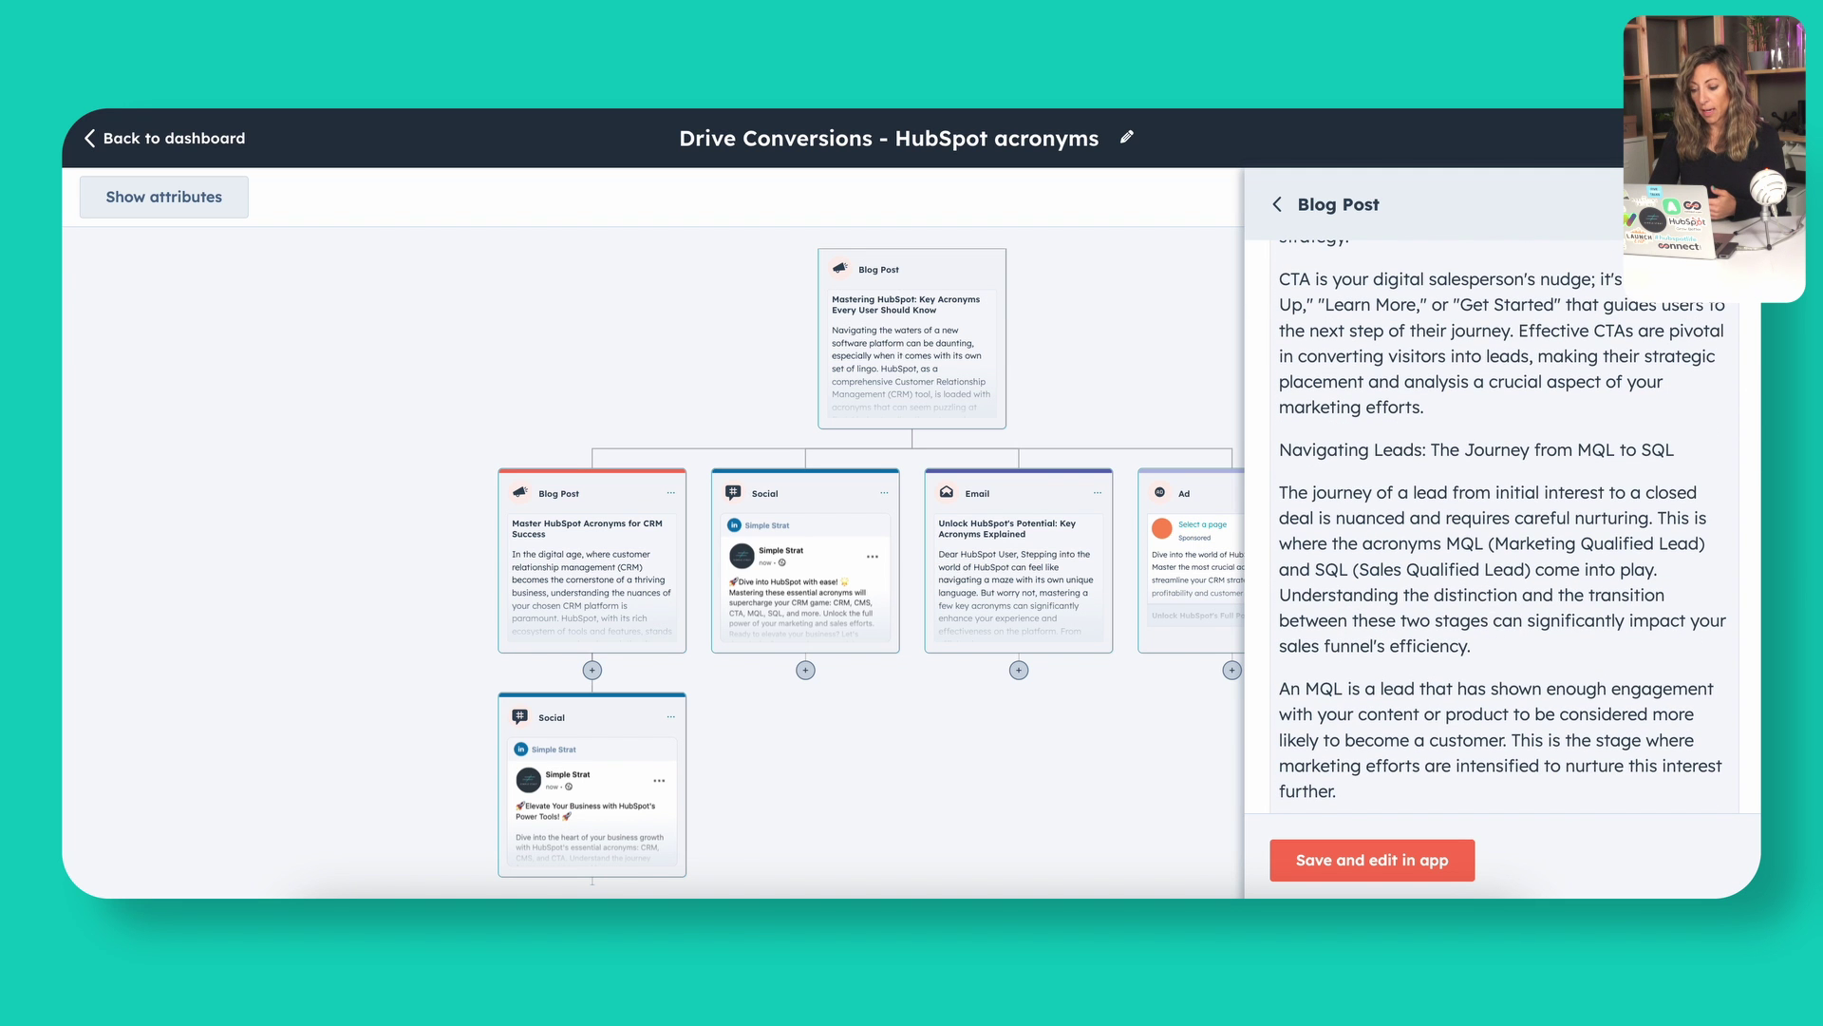
pyautogui.press('Escape')
pyautogui.click(815, 577)
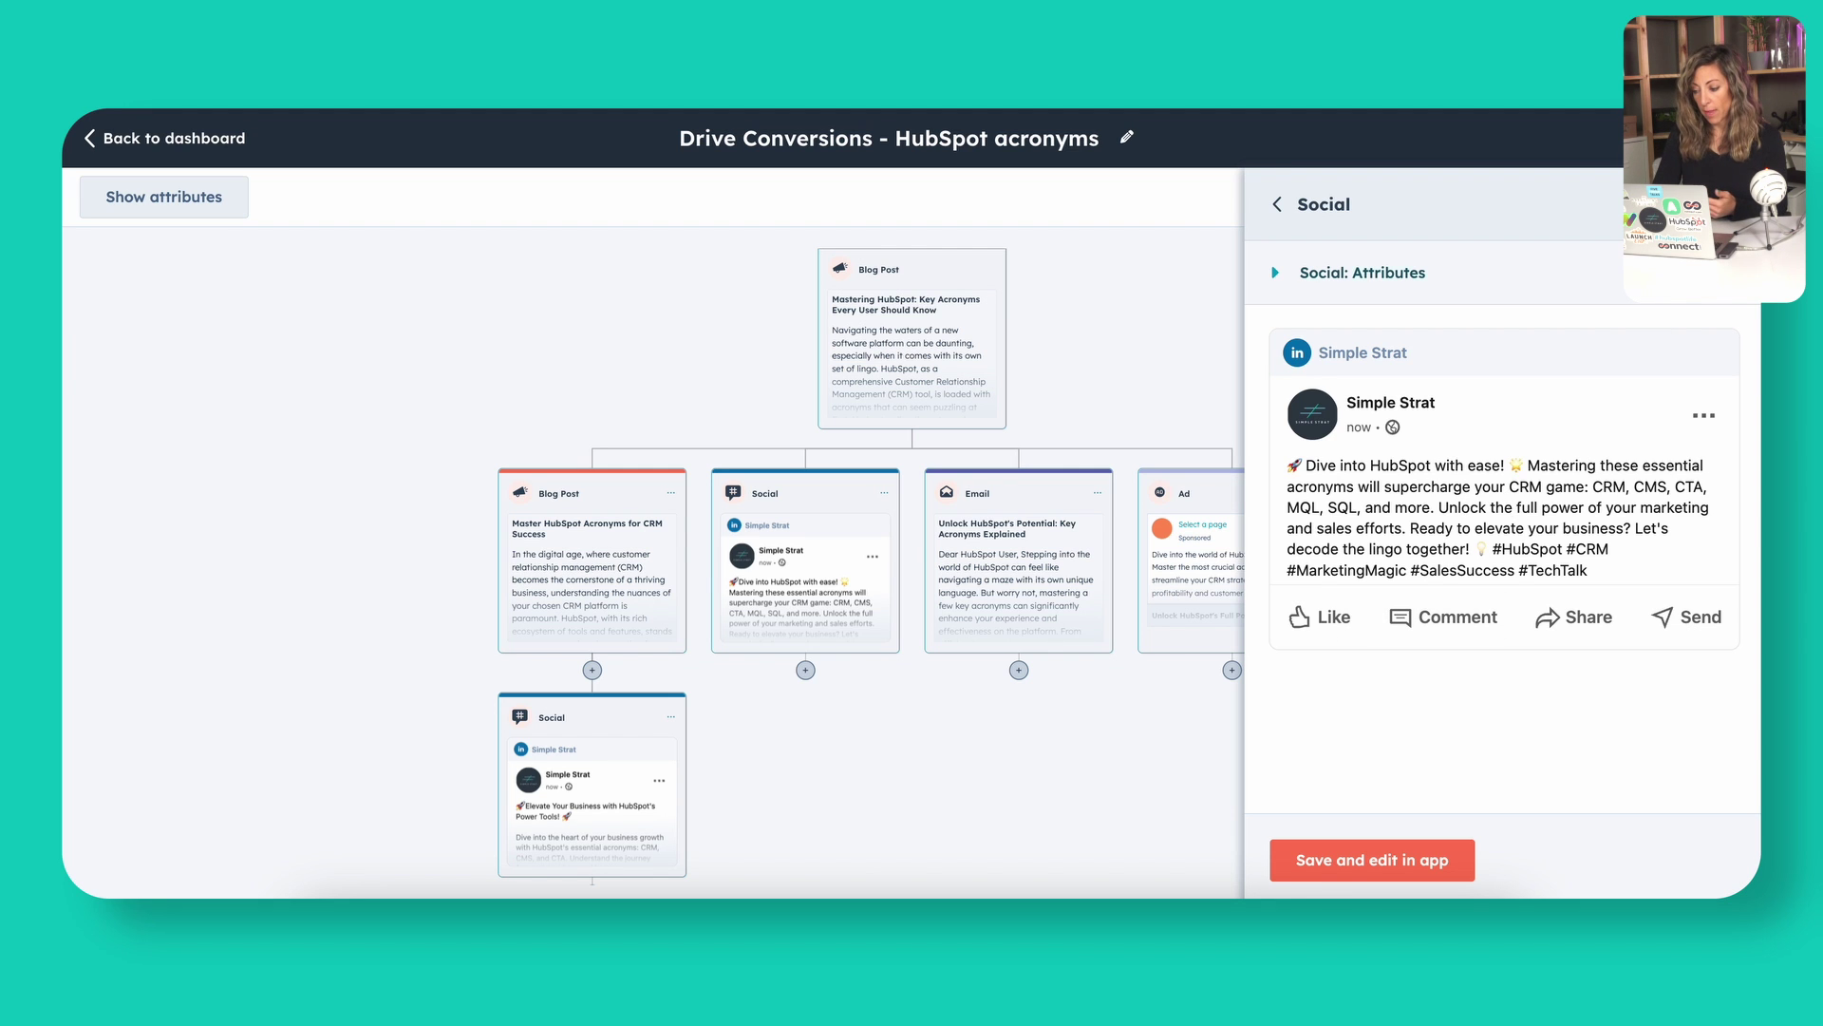
pyautogui.press('Escape')
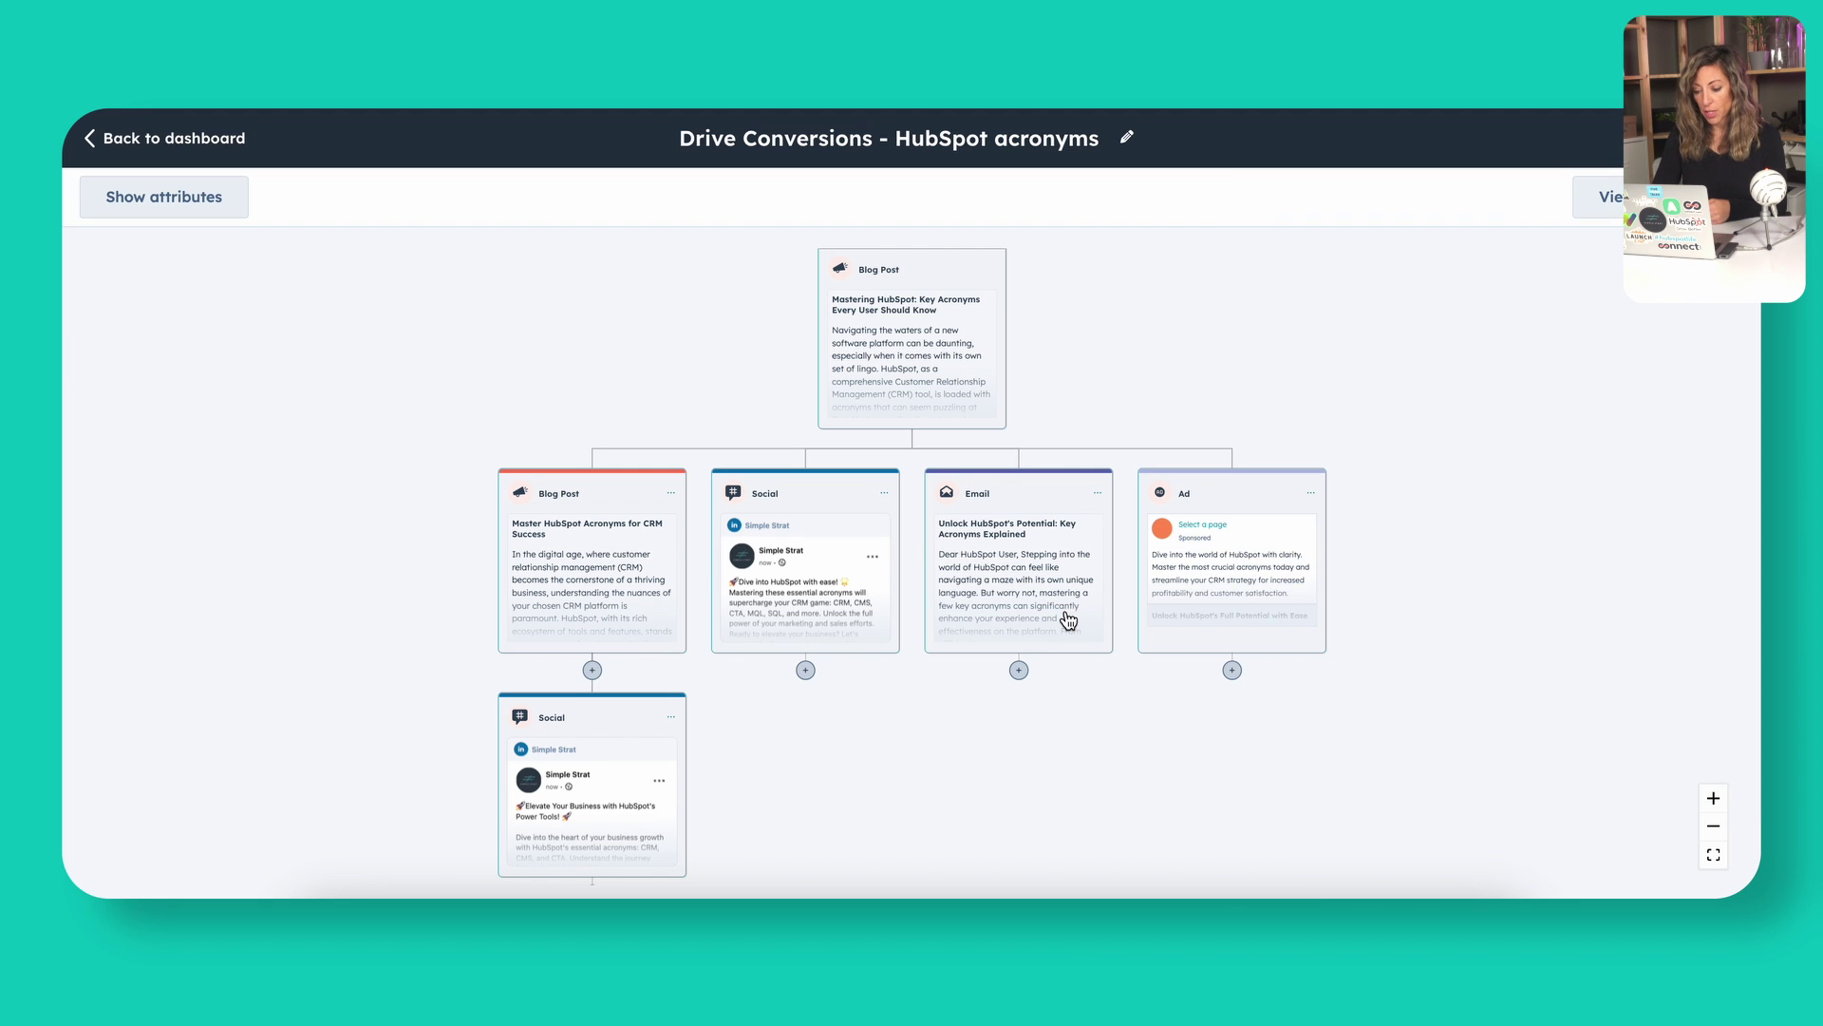
# View the generated email version of the acronyms remix
pyautogui.click(1016, 544)
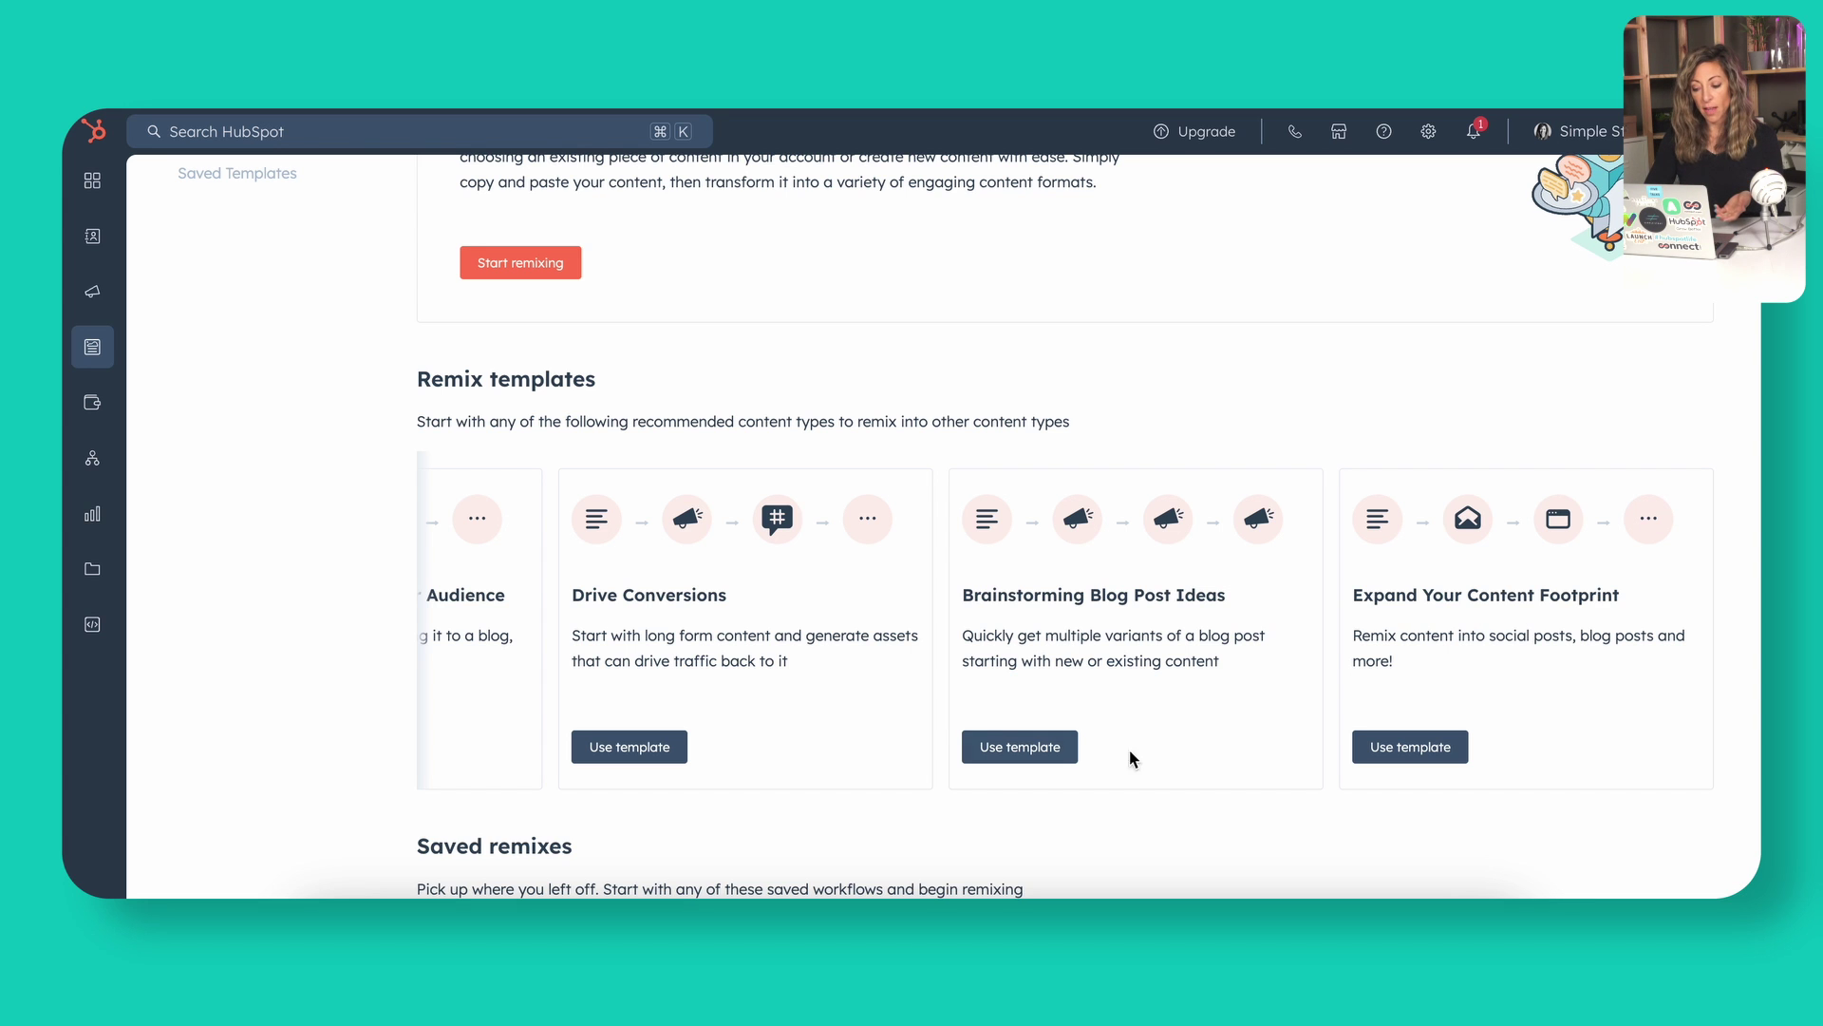
# Start a Brainstorming Blog Post Ideas remix sourced from the Key Acronyms post and reach its attributes
pyautogui.click(1029, 754)
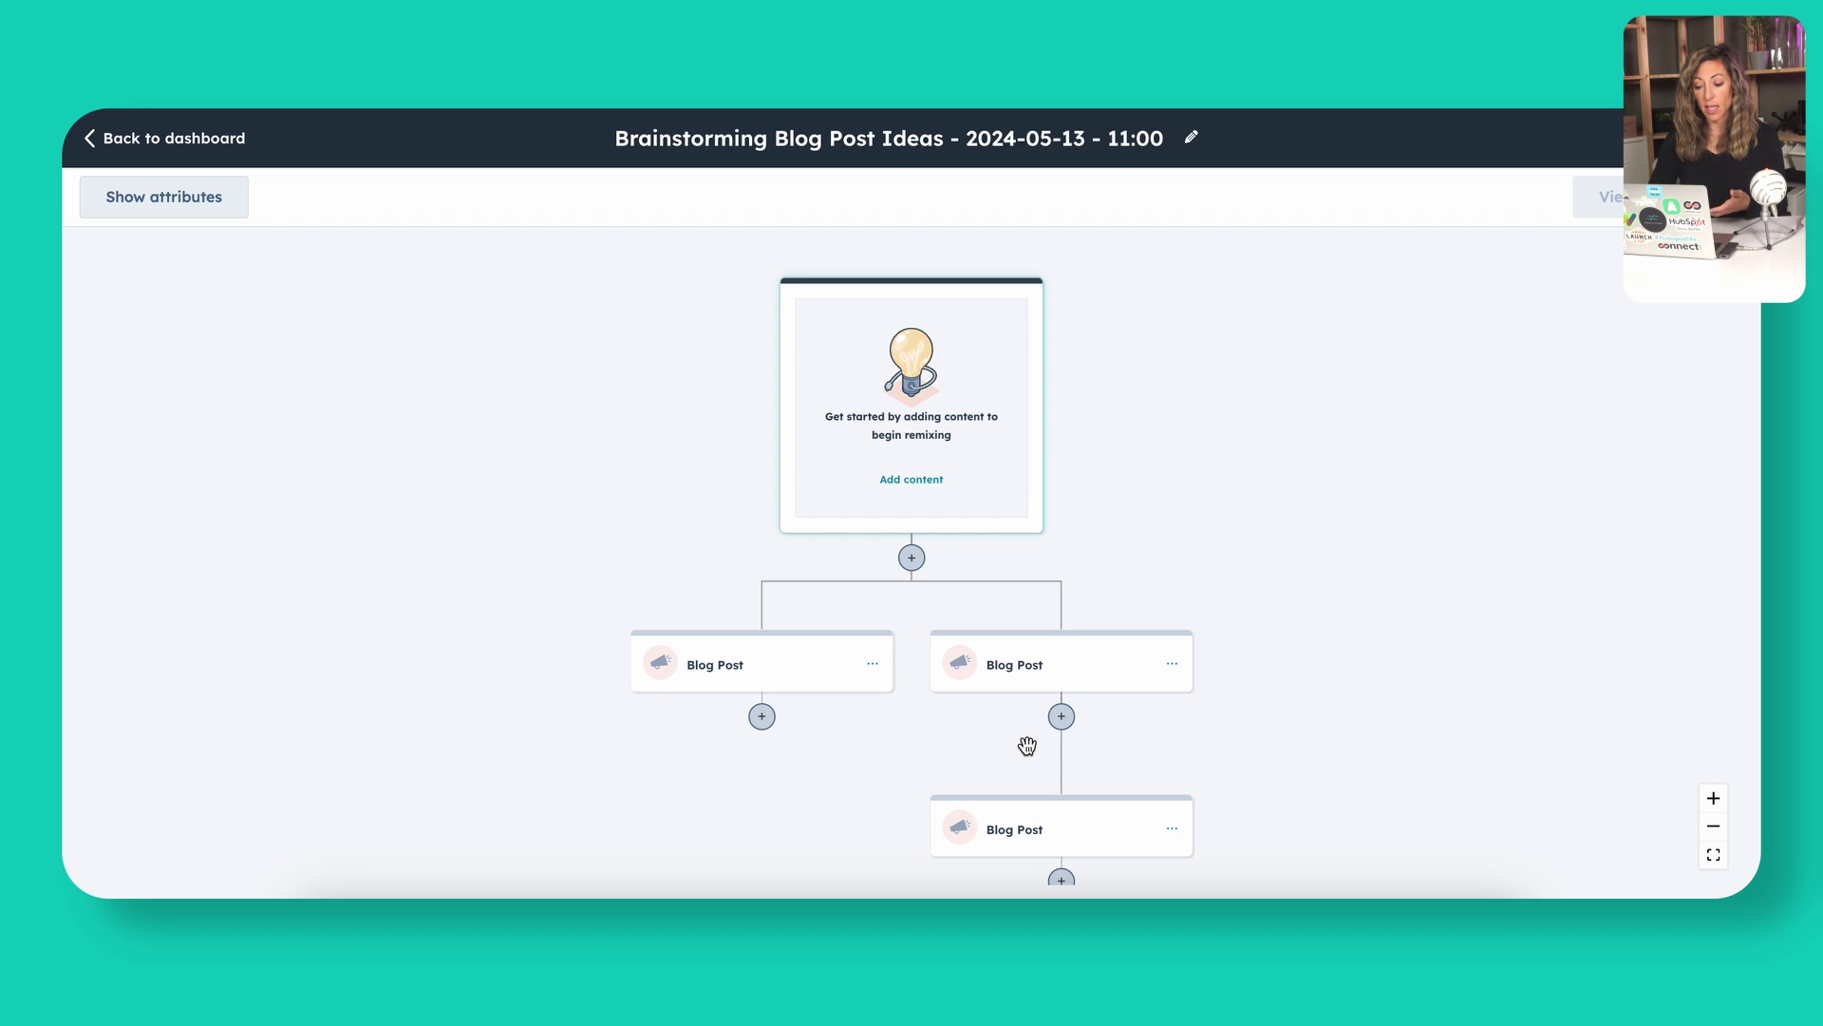
pyautogui.click(911, 480)
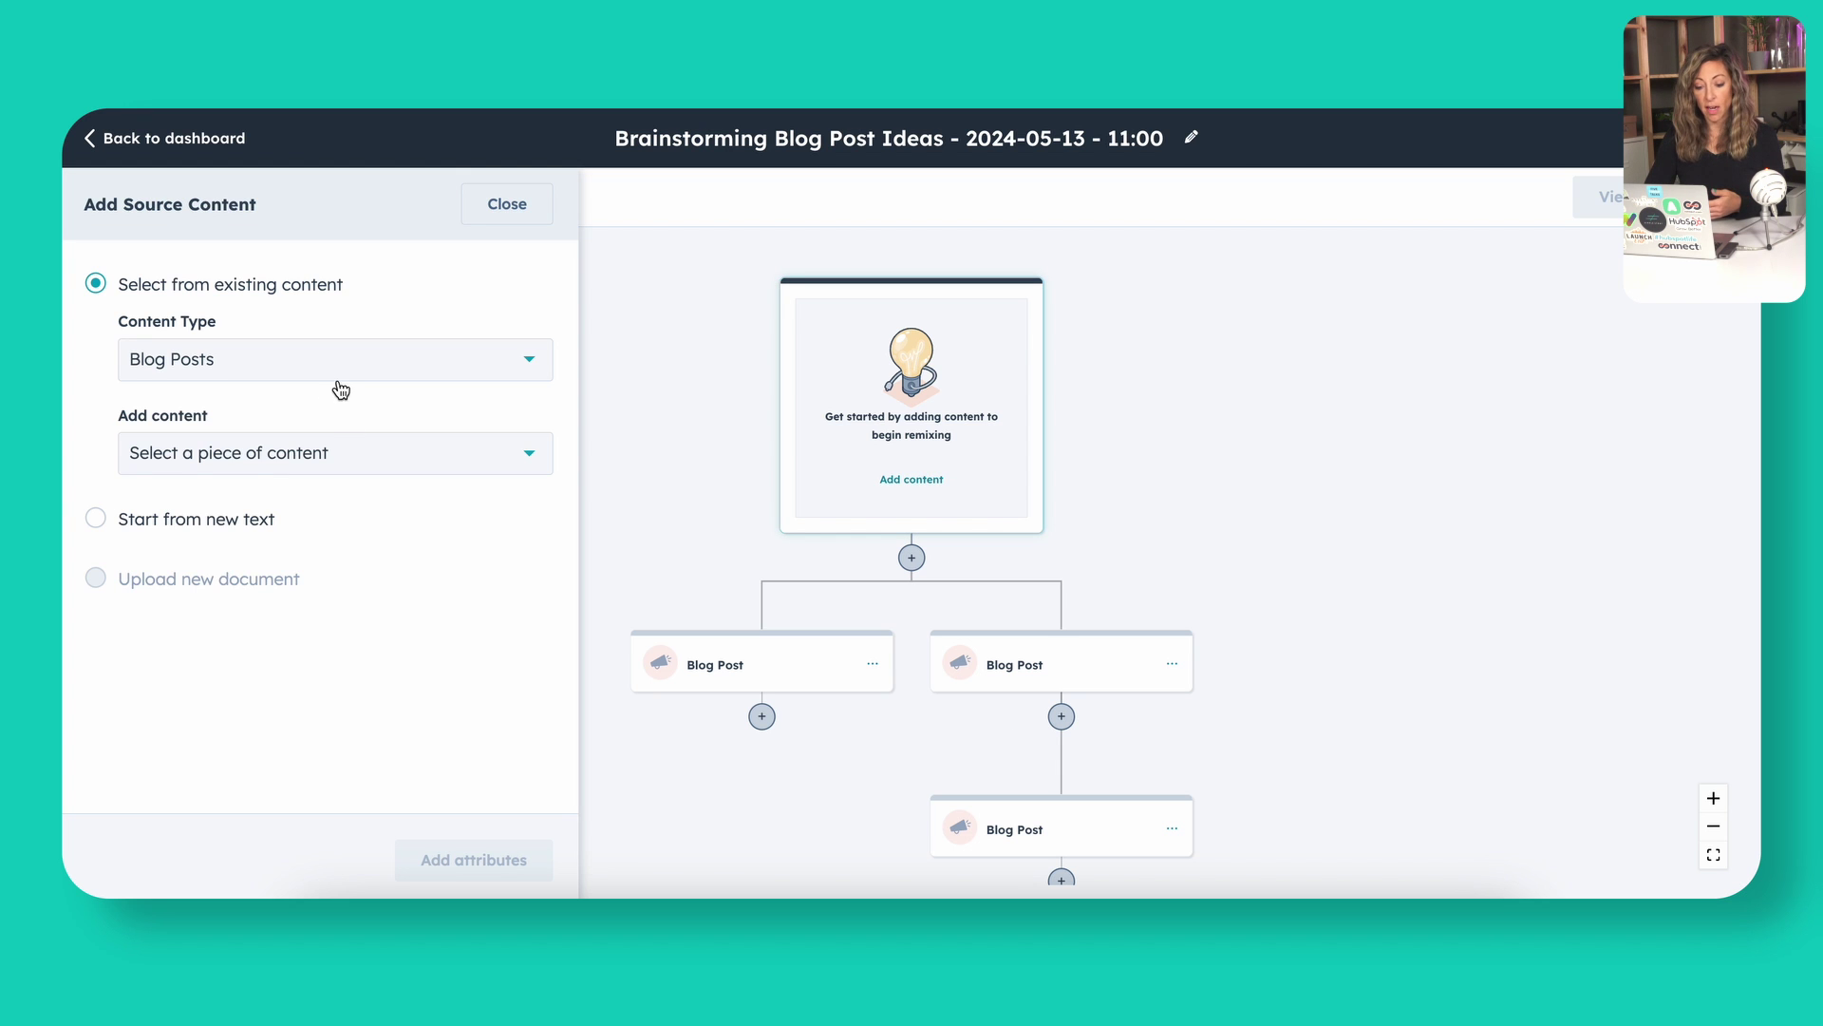
pyautogui.click(347, 459)
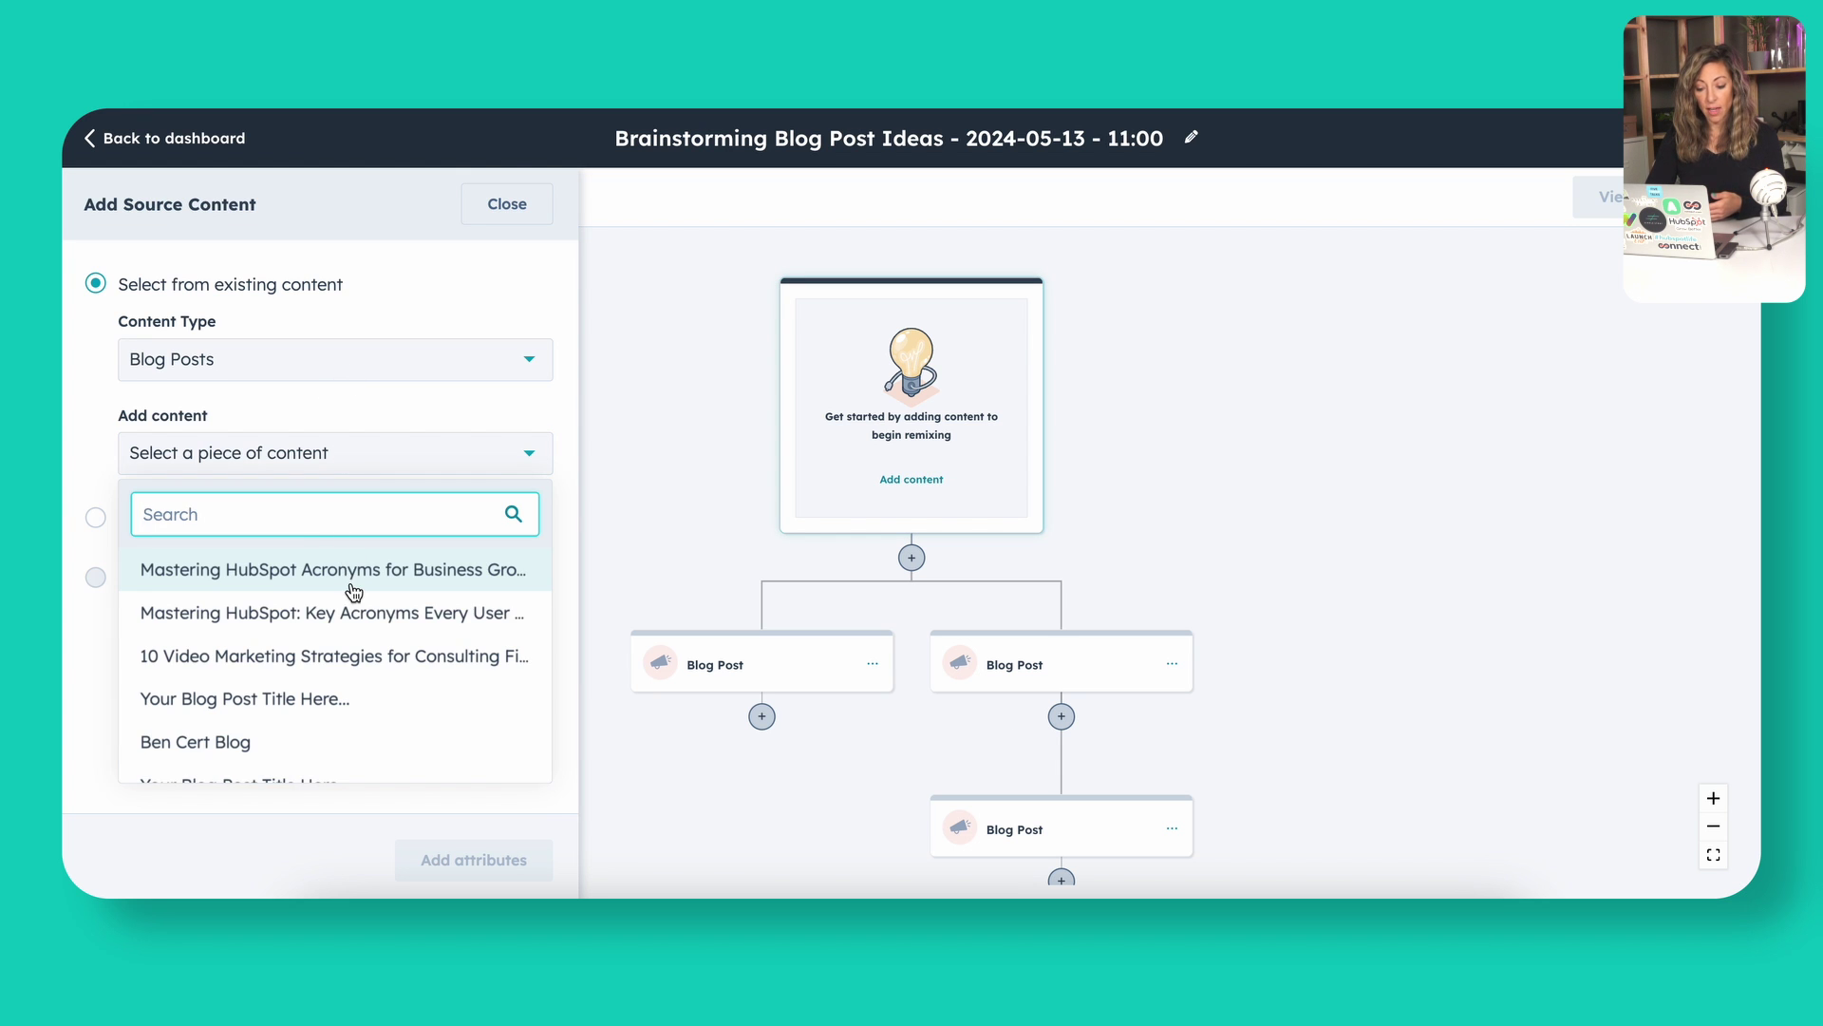
pyautogui.click(384, 617)
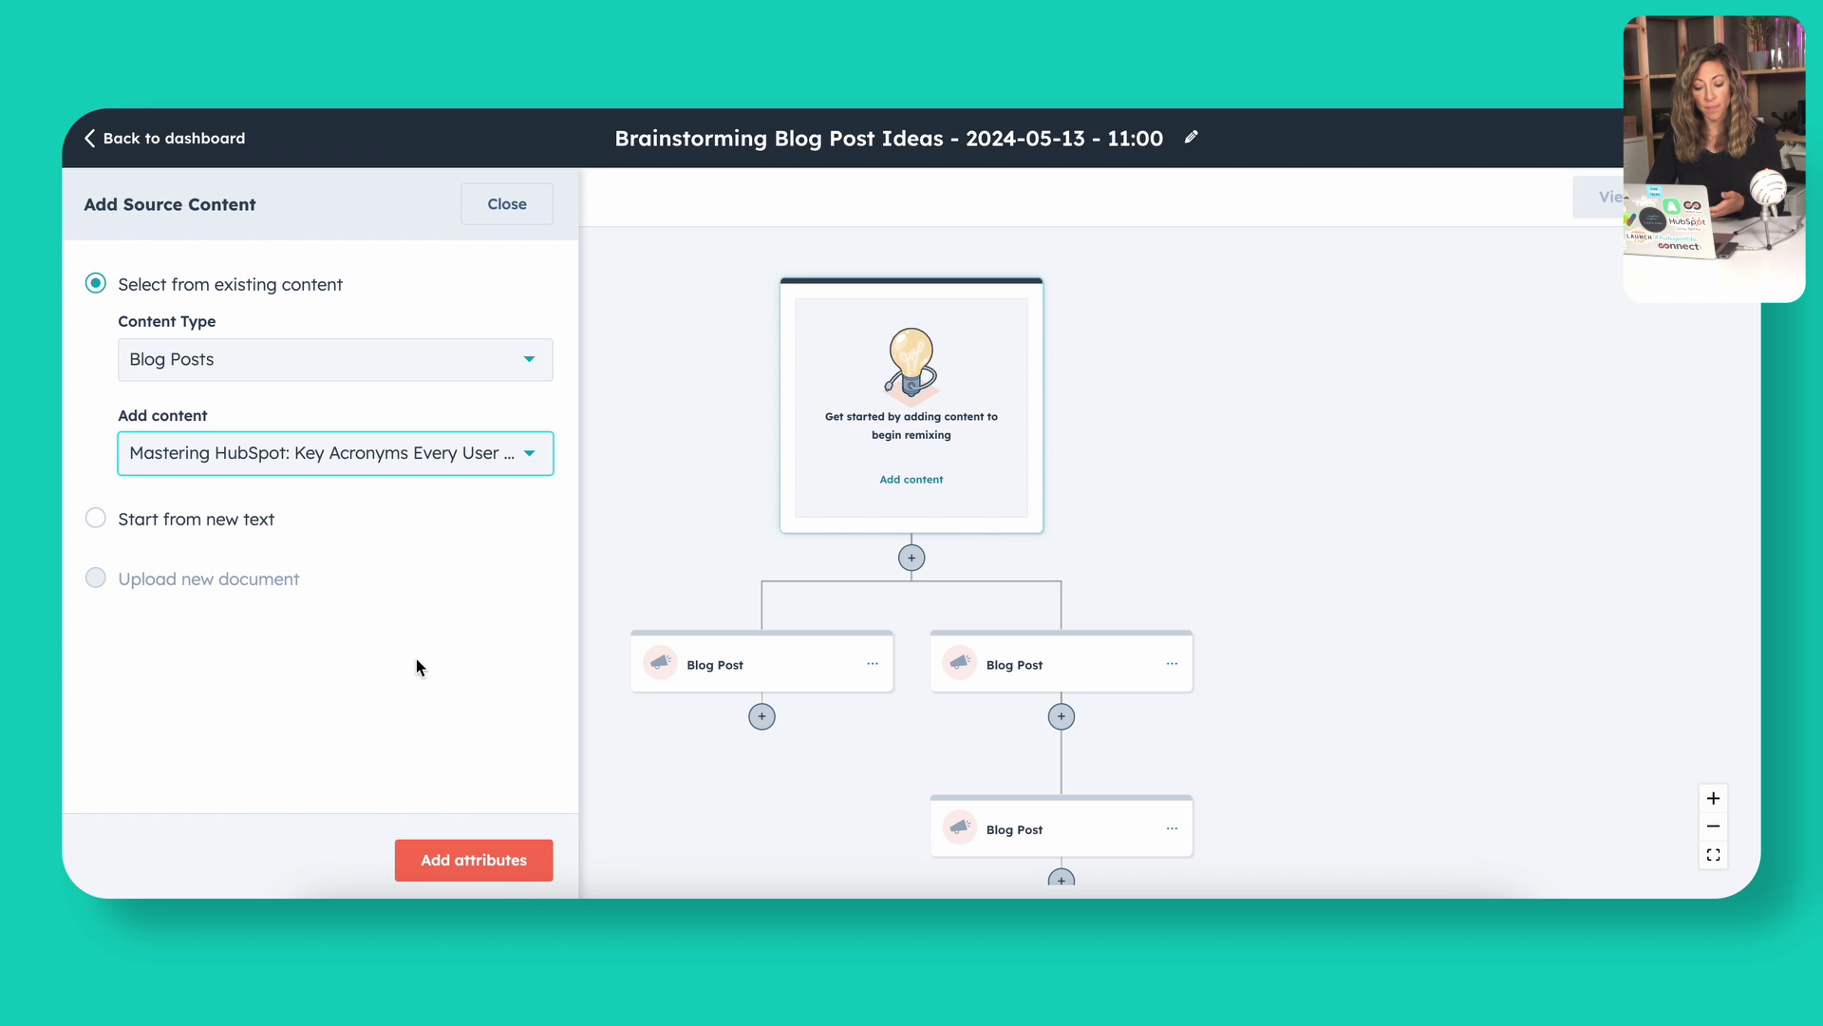
pyautogui.click(519, 877)
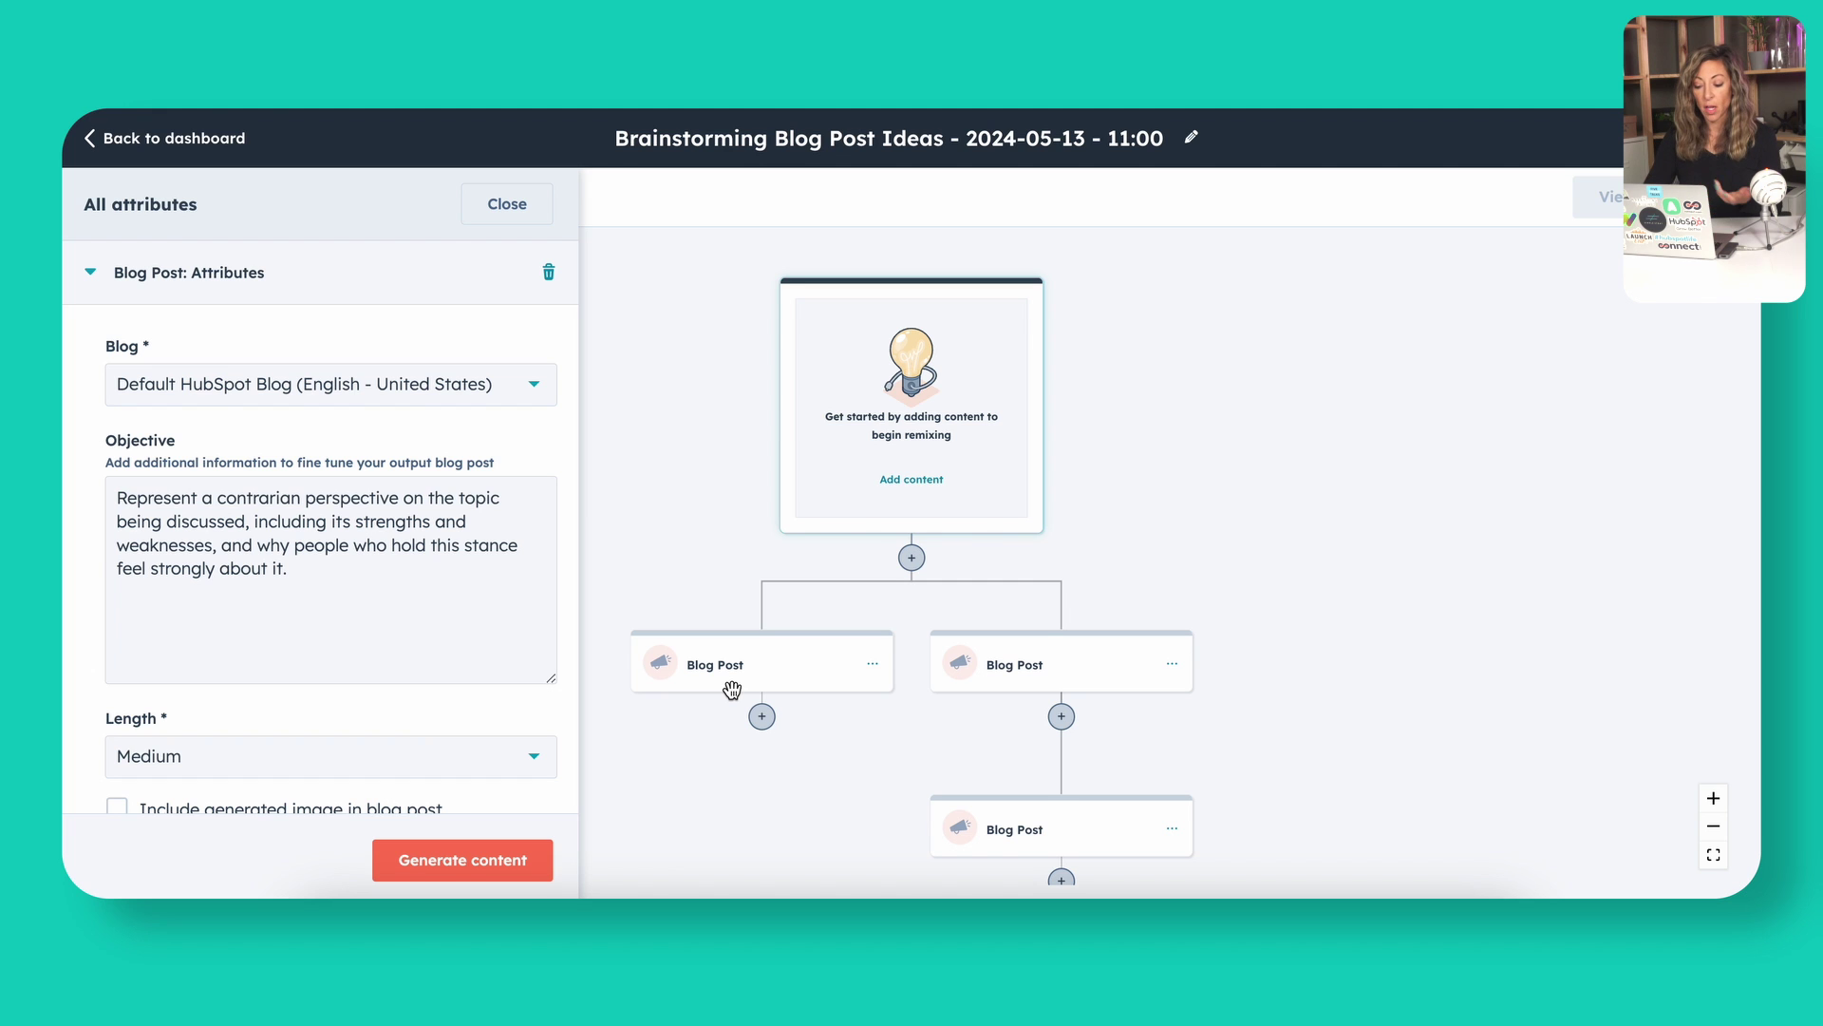
# Rewrite the first variant's objective around CTAs, include a generated image, and generate three blog variants
pyautogui.click(325, 566)
pyautogui.hotkey('ctrl', 'a')
pyautogui.press('BackSpace')
pyautogui.write('go d')
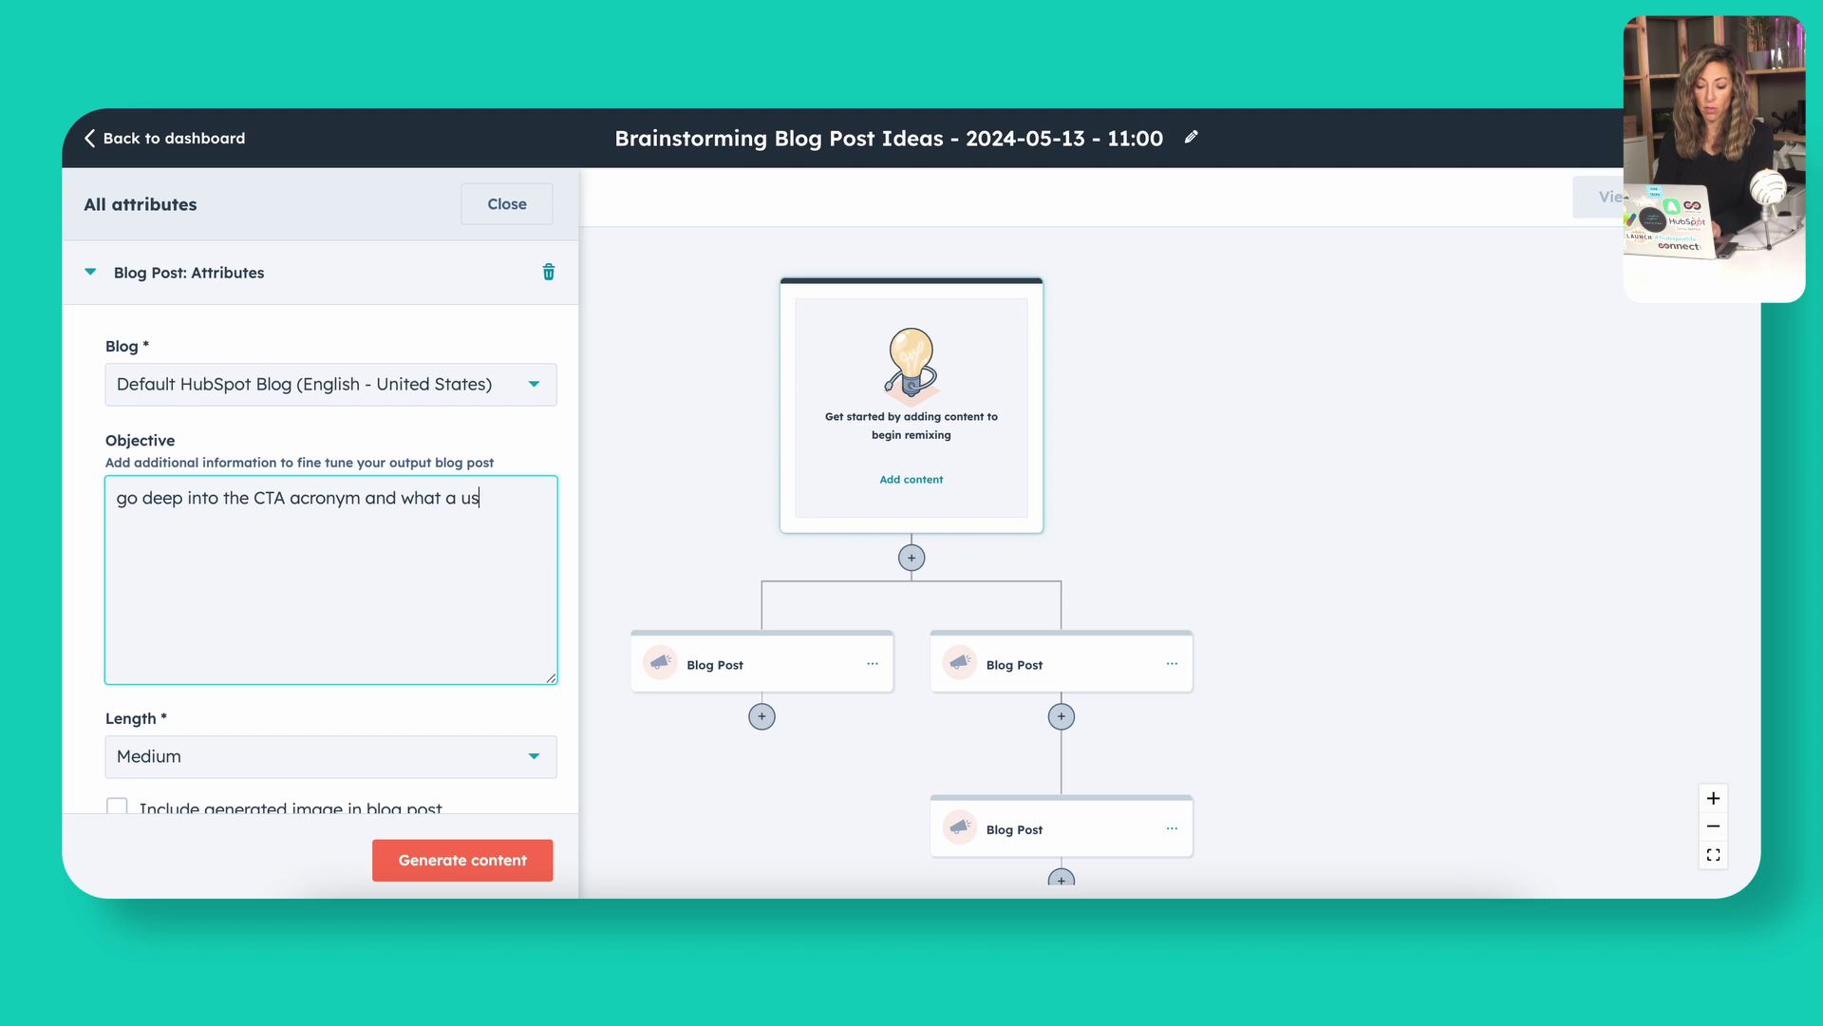
pyautogui.scroll(-4, 152, 578)
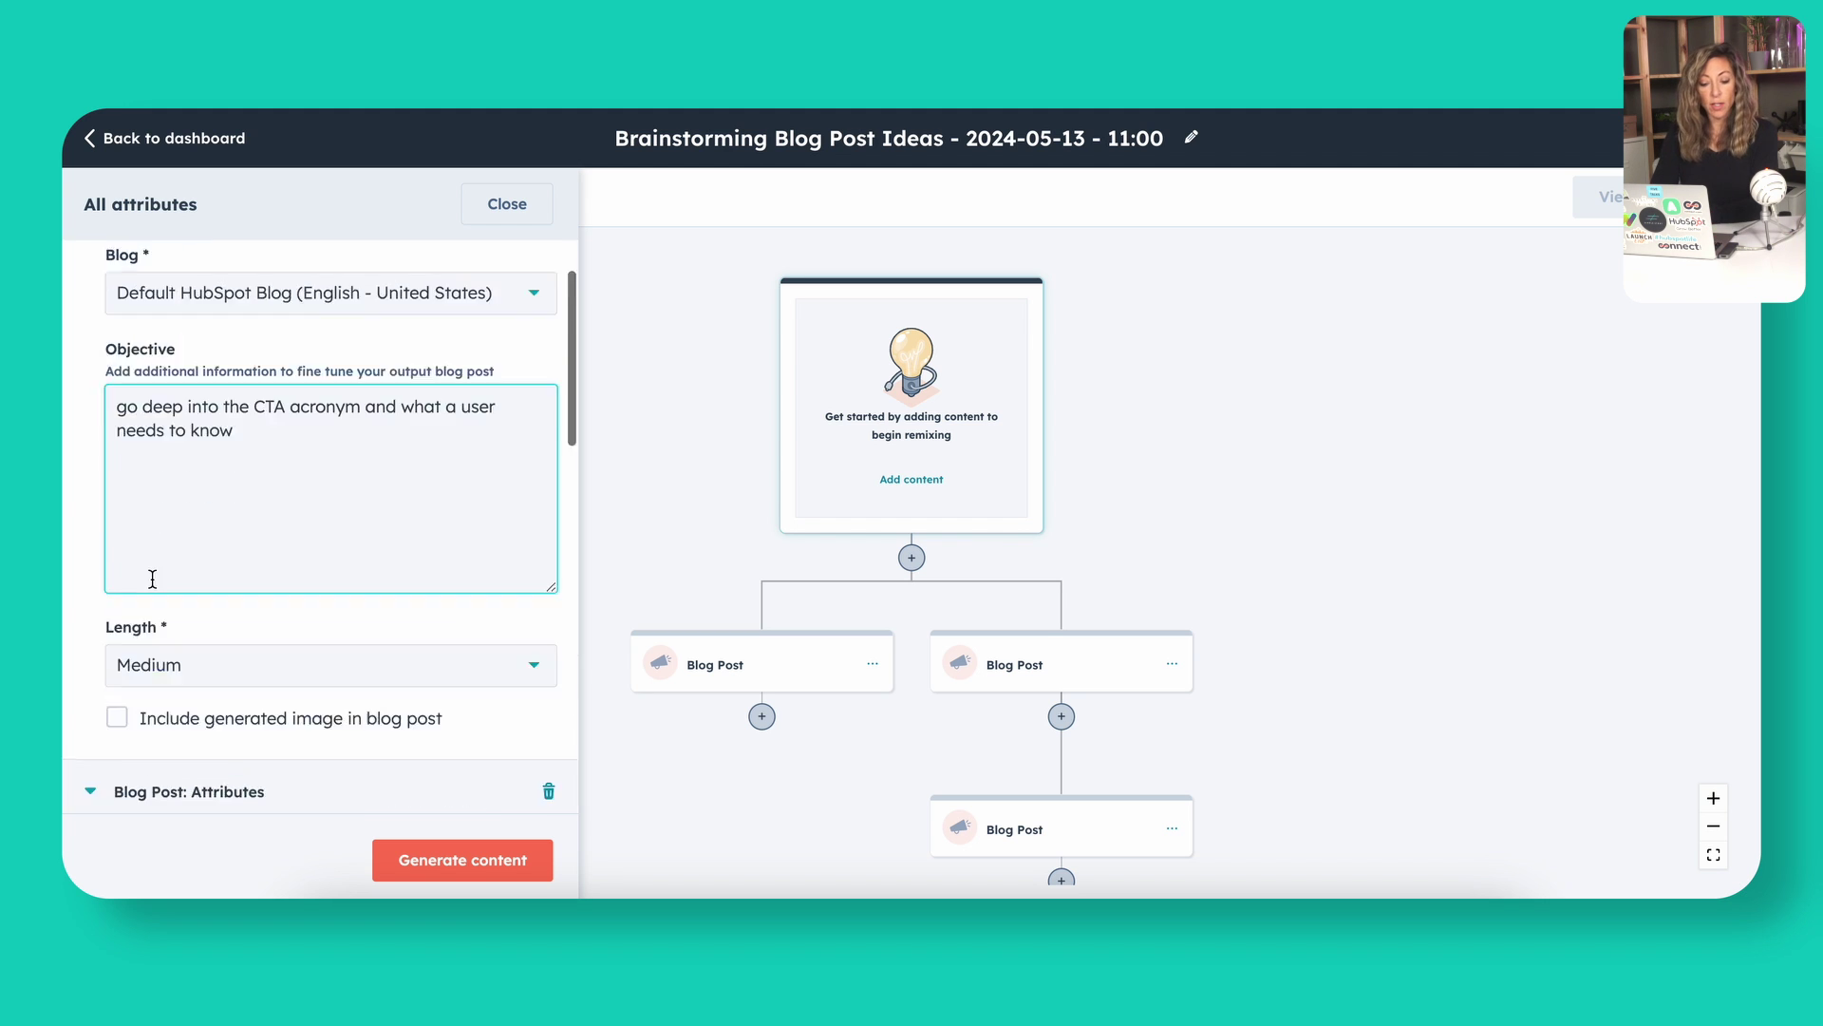
pyautogui.click(117, 439)
pyautogui.scroll(-3, 224, 684)
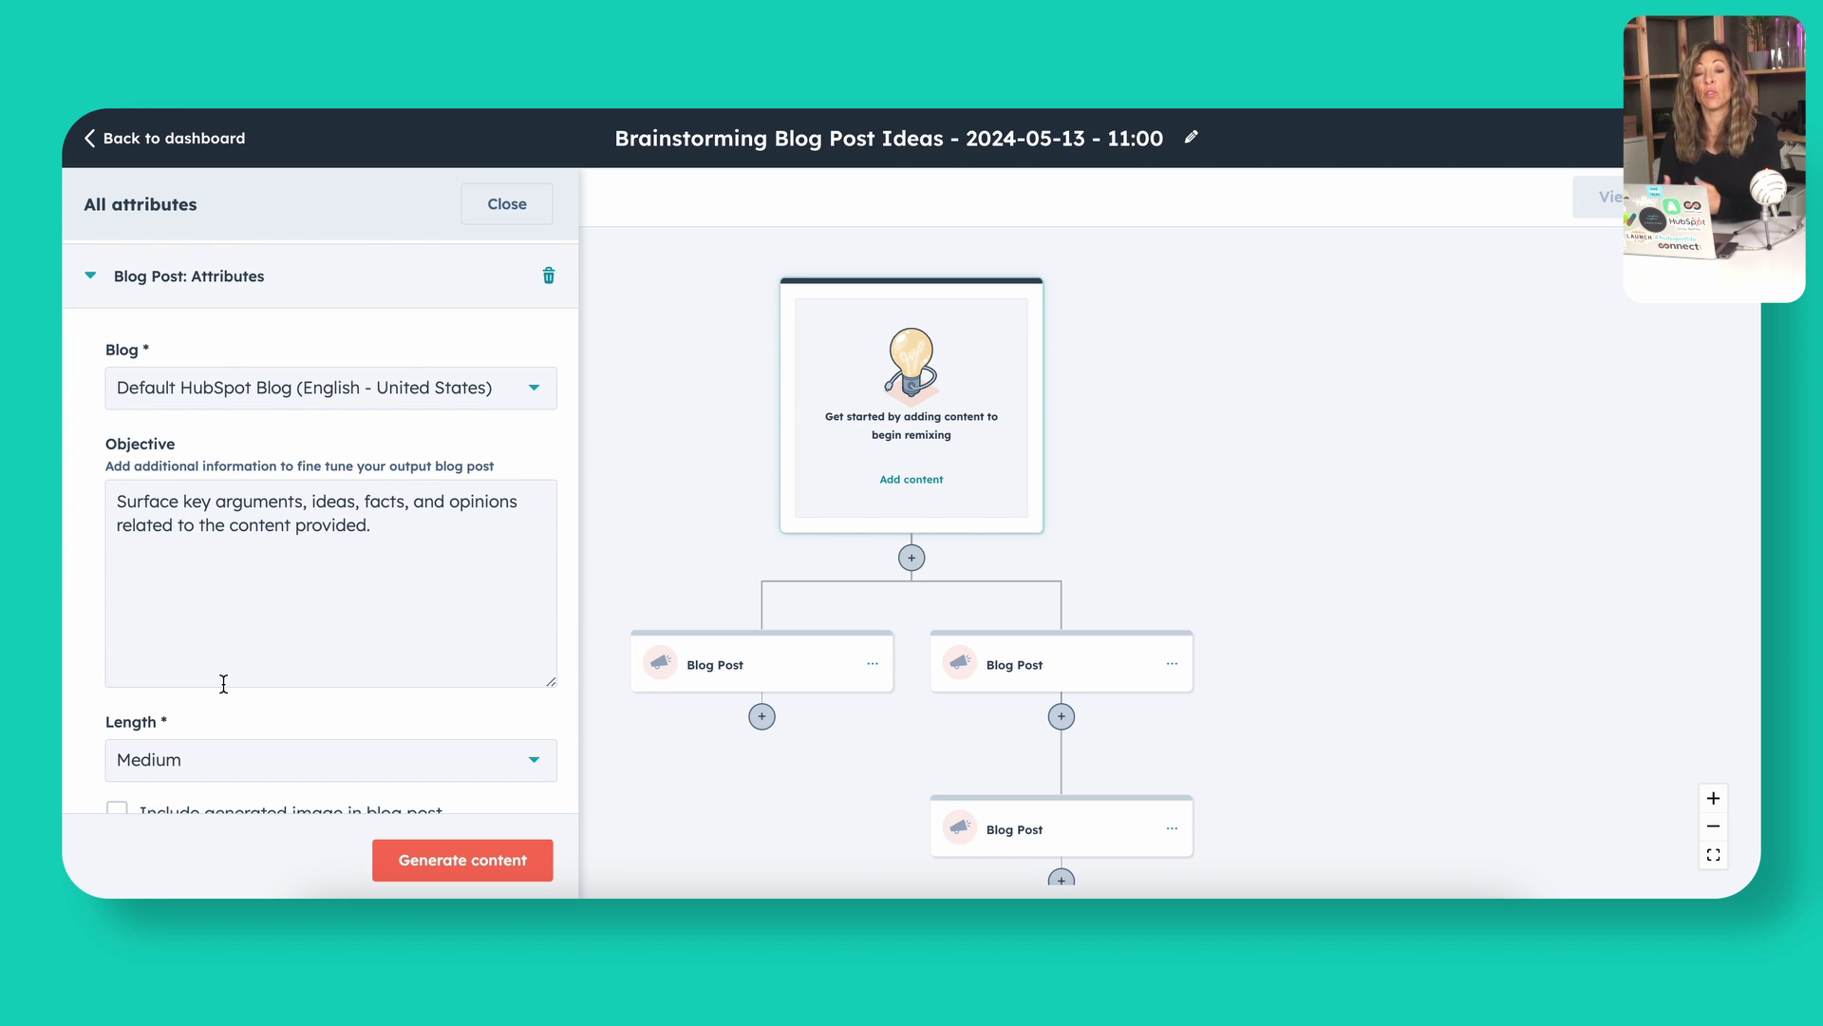
pyautogui.click(494, 866)
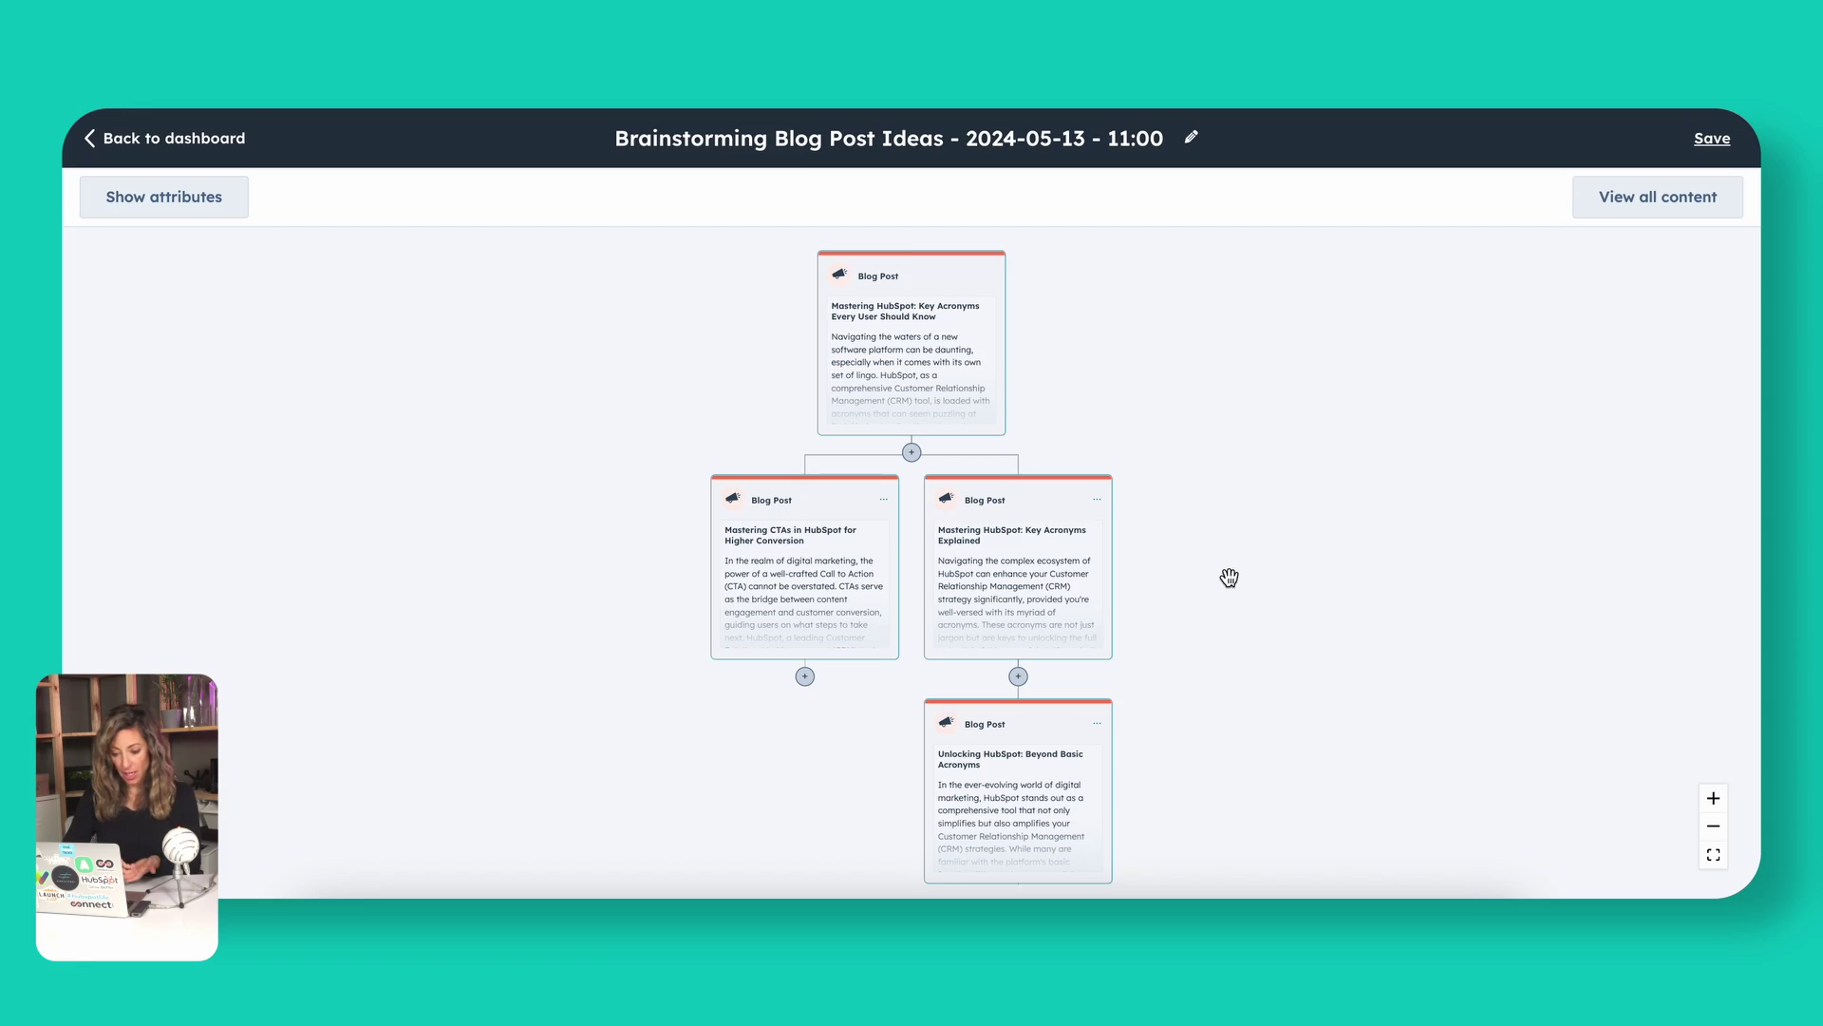
pyautogui.scroll(-1, 1229, 577)
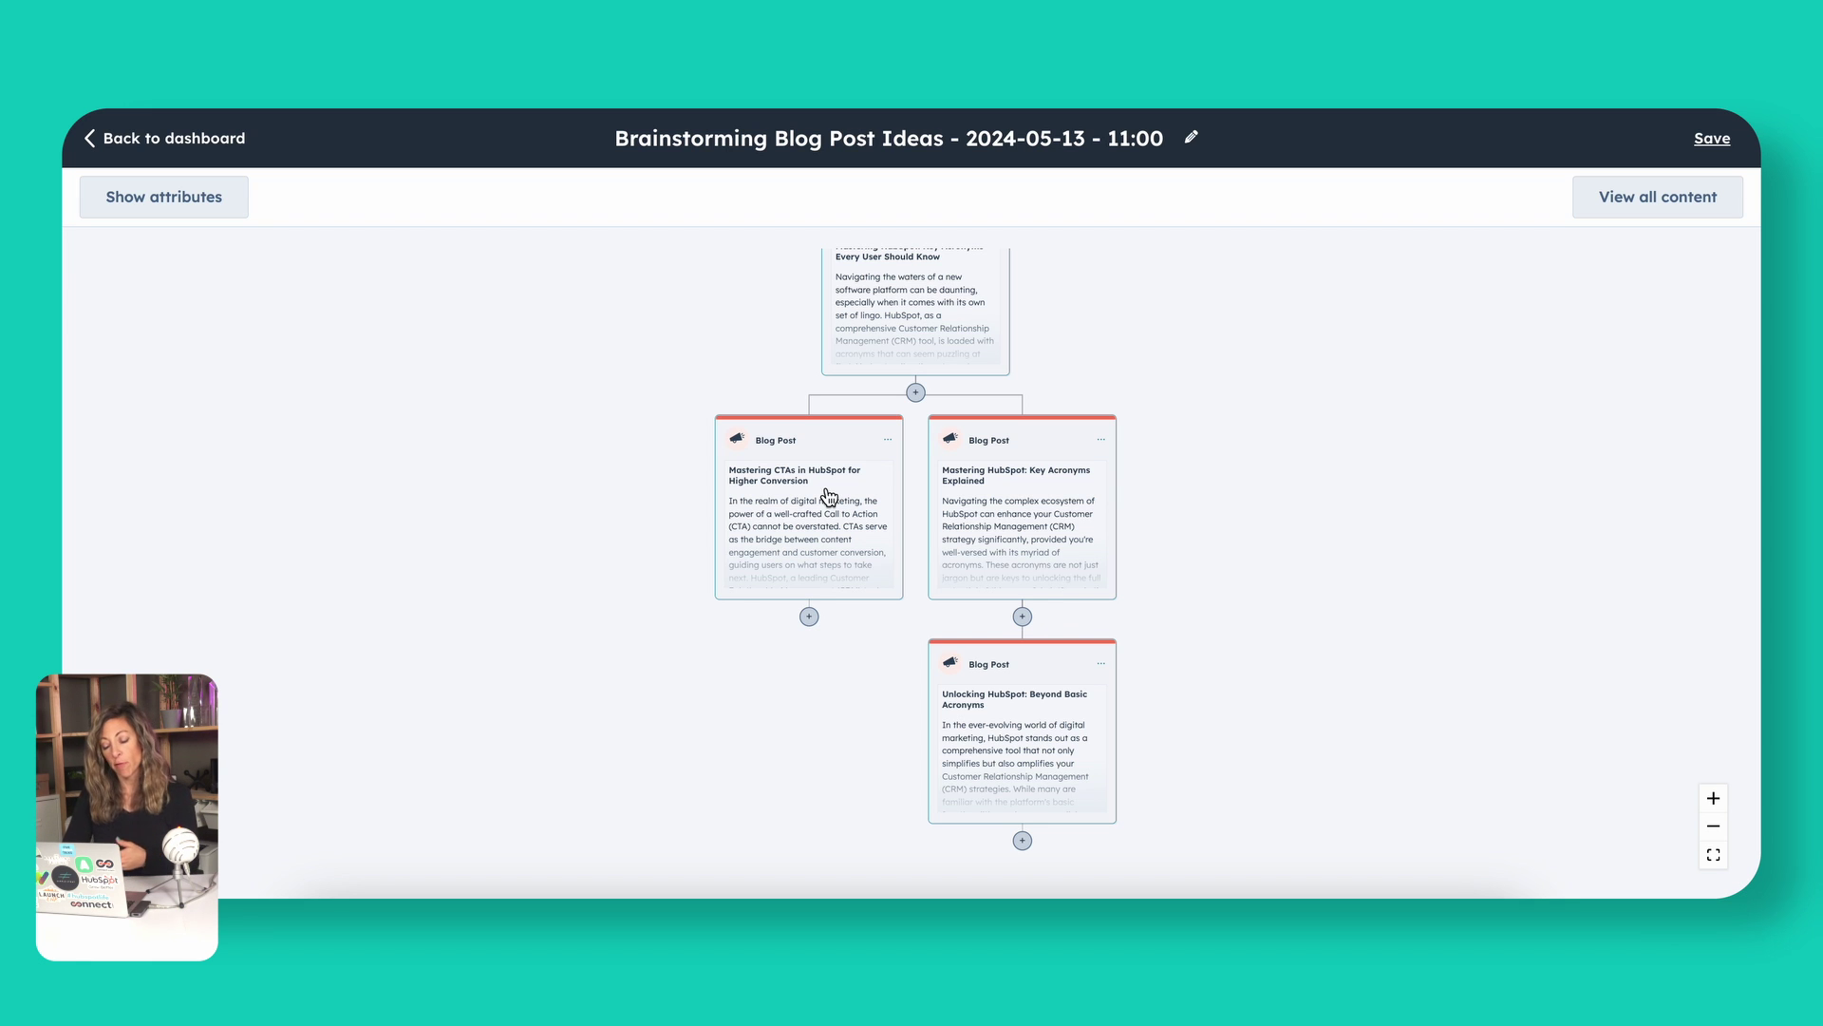
pyautogui.click(829, 496)
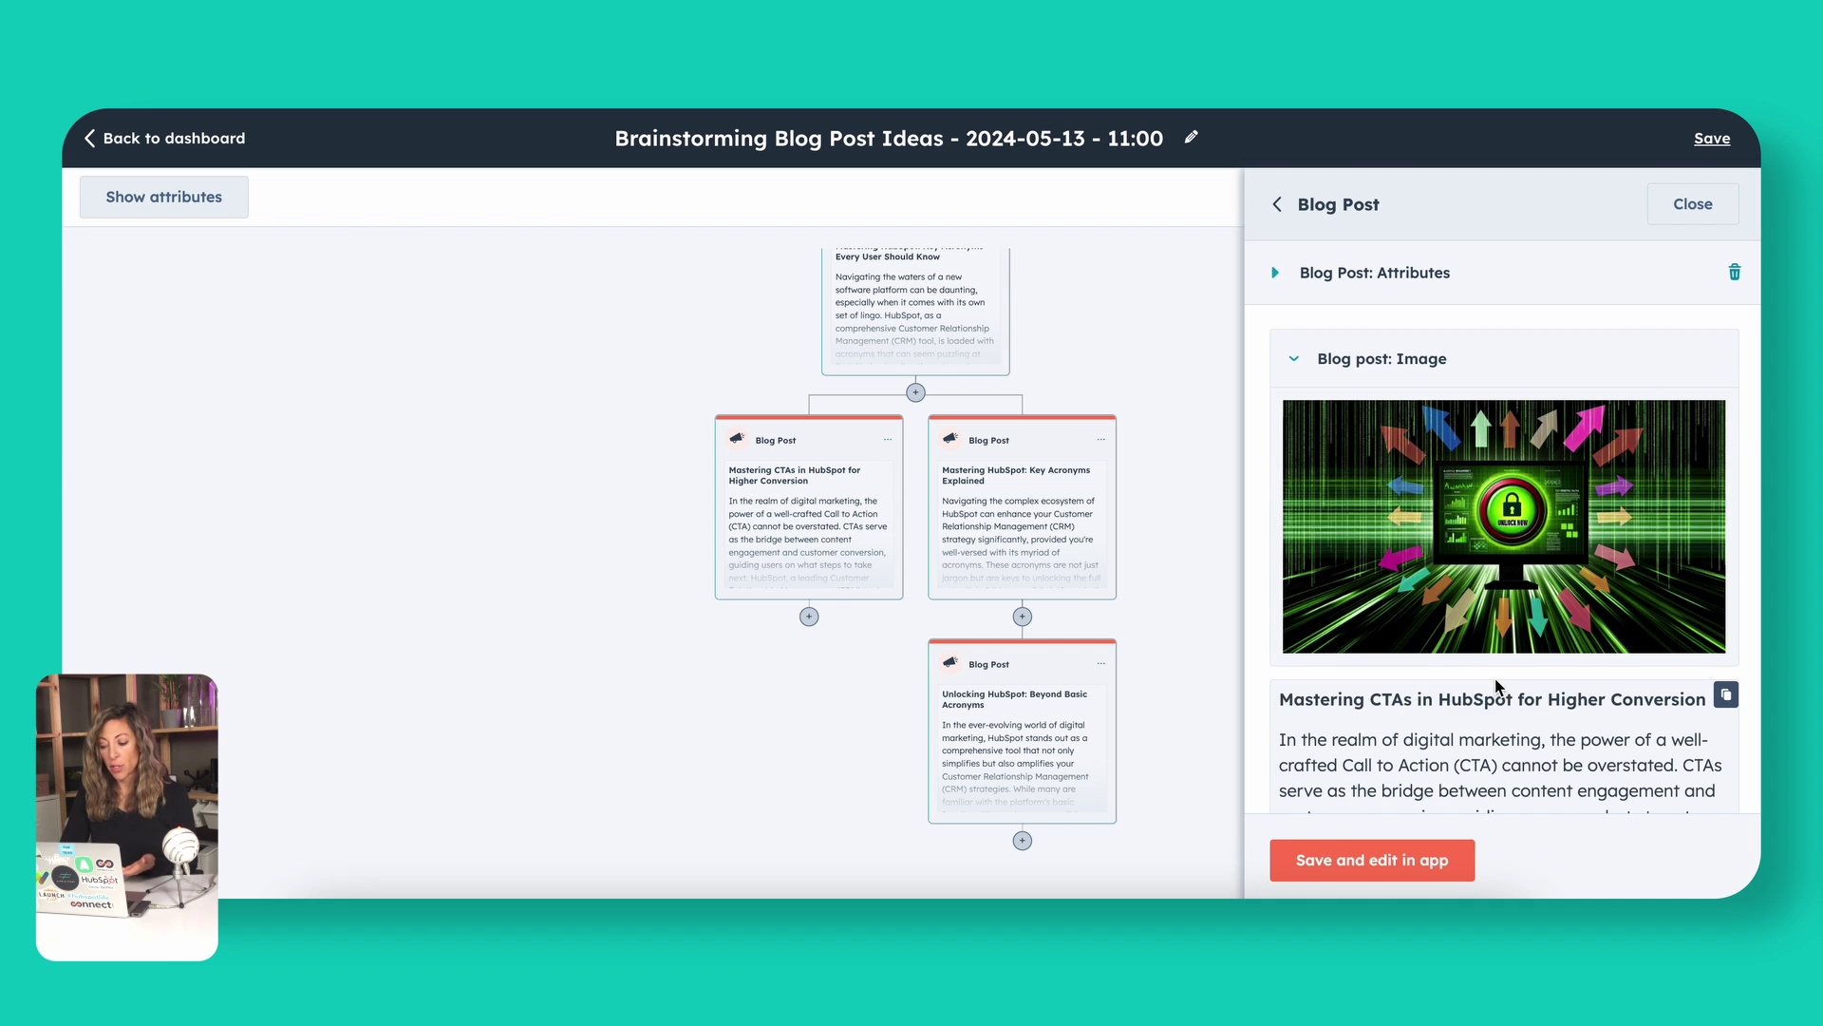
pyautogui.scroll(-2, 1496, 684)
pyautogui.scroll(-2, 1496, 678)
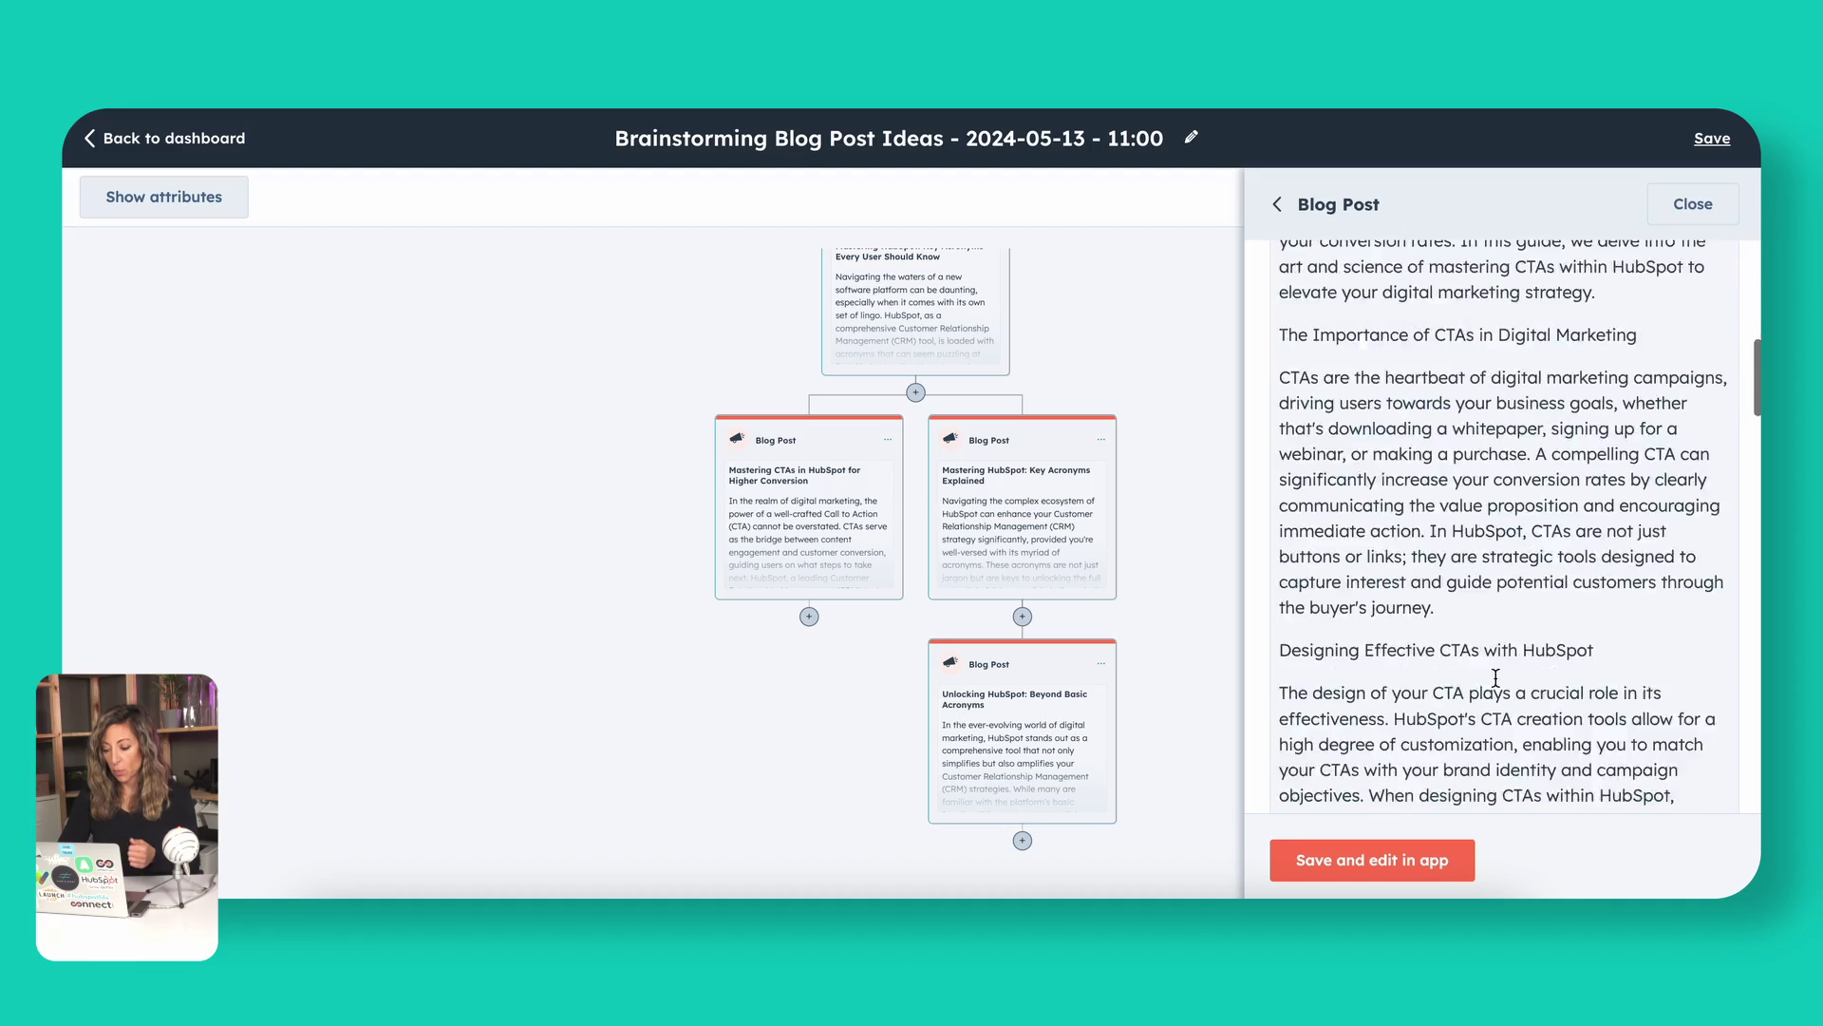
pyautogui.scroll(-5, 1496, 678)
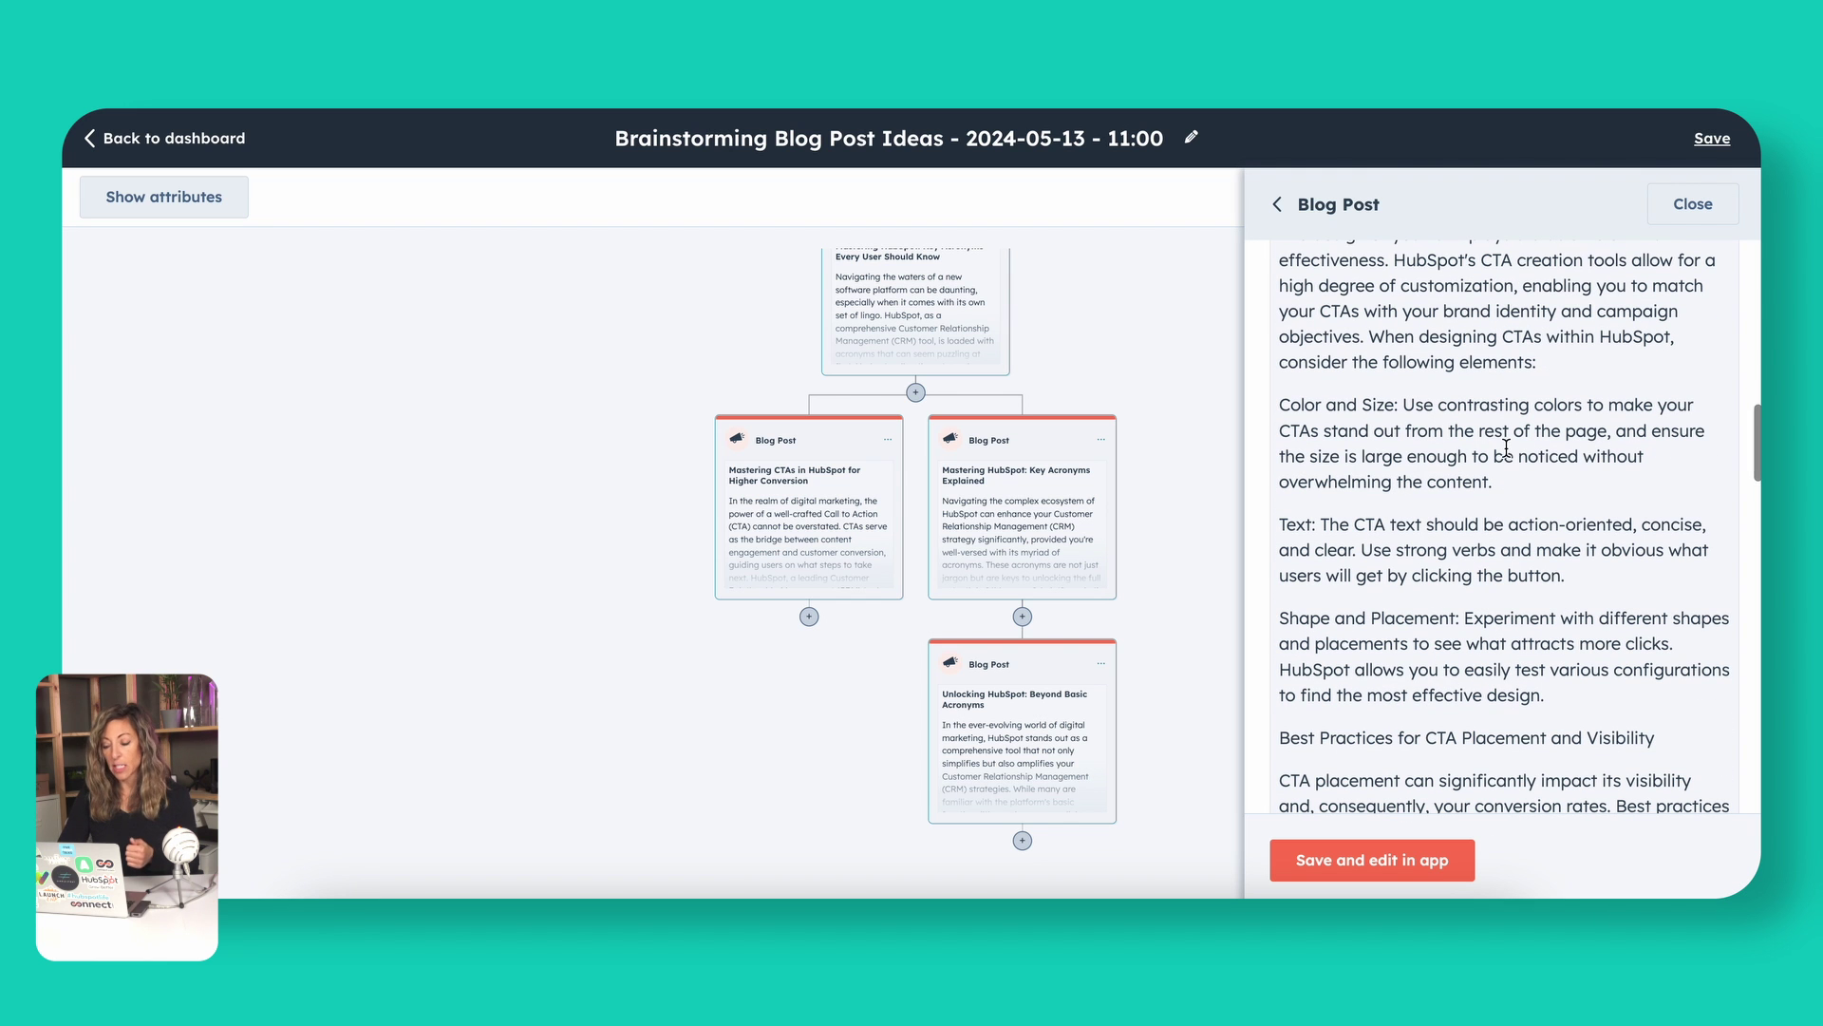
pyautogui.click(1695, 205)
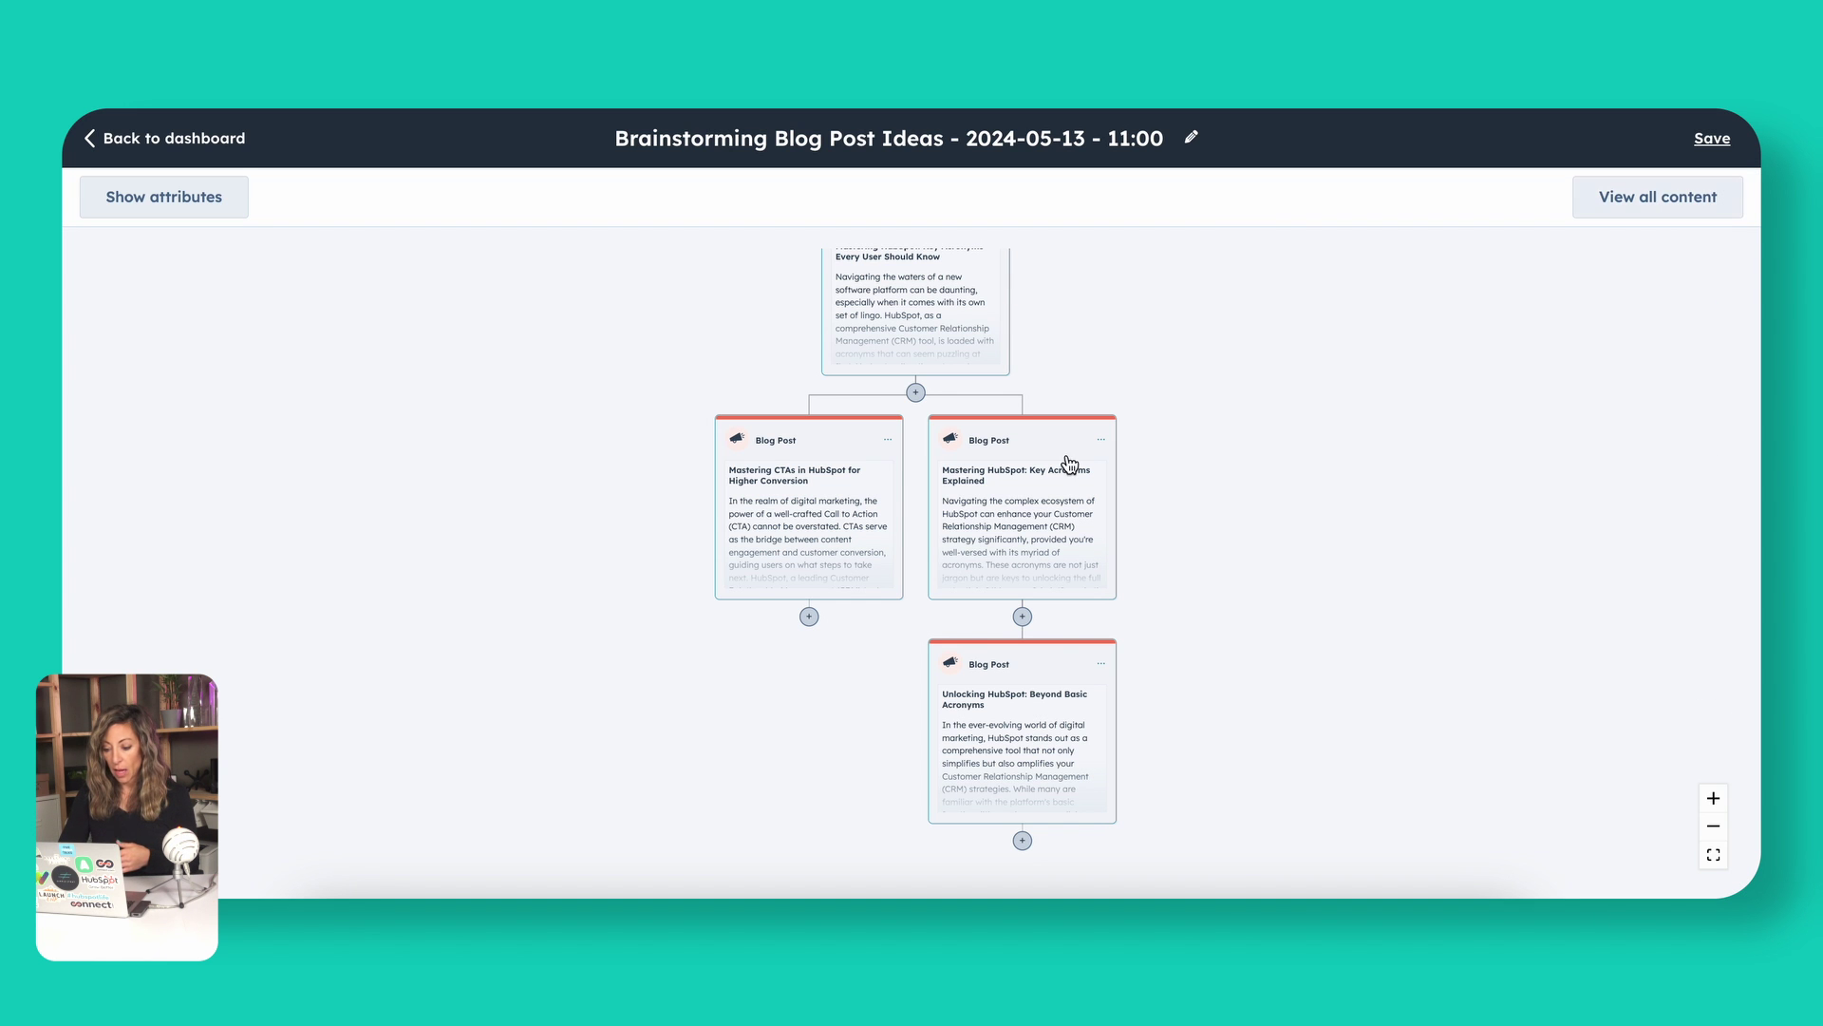
pyautogui.click(1031, 519)
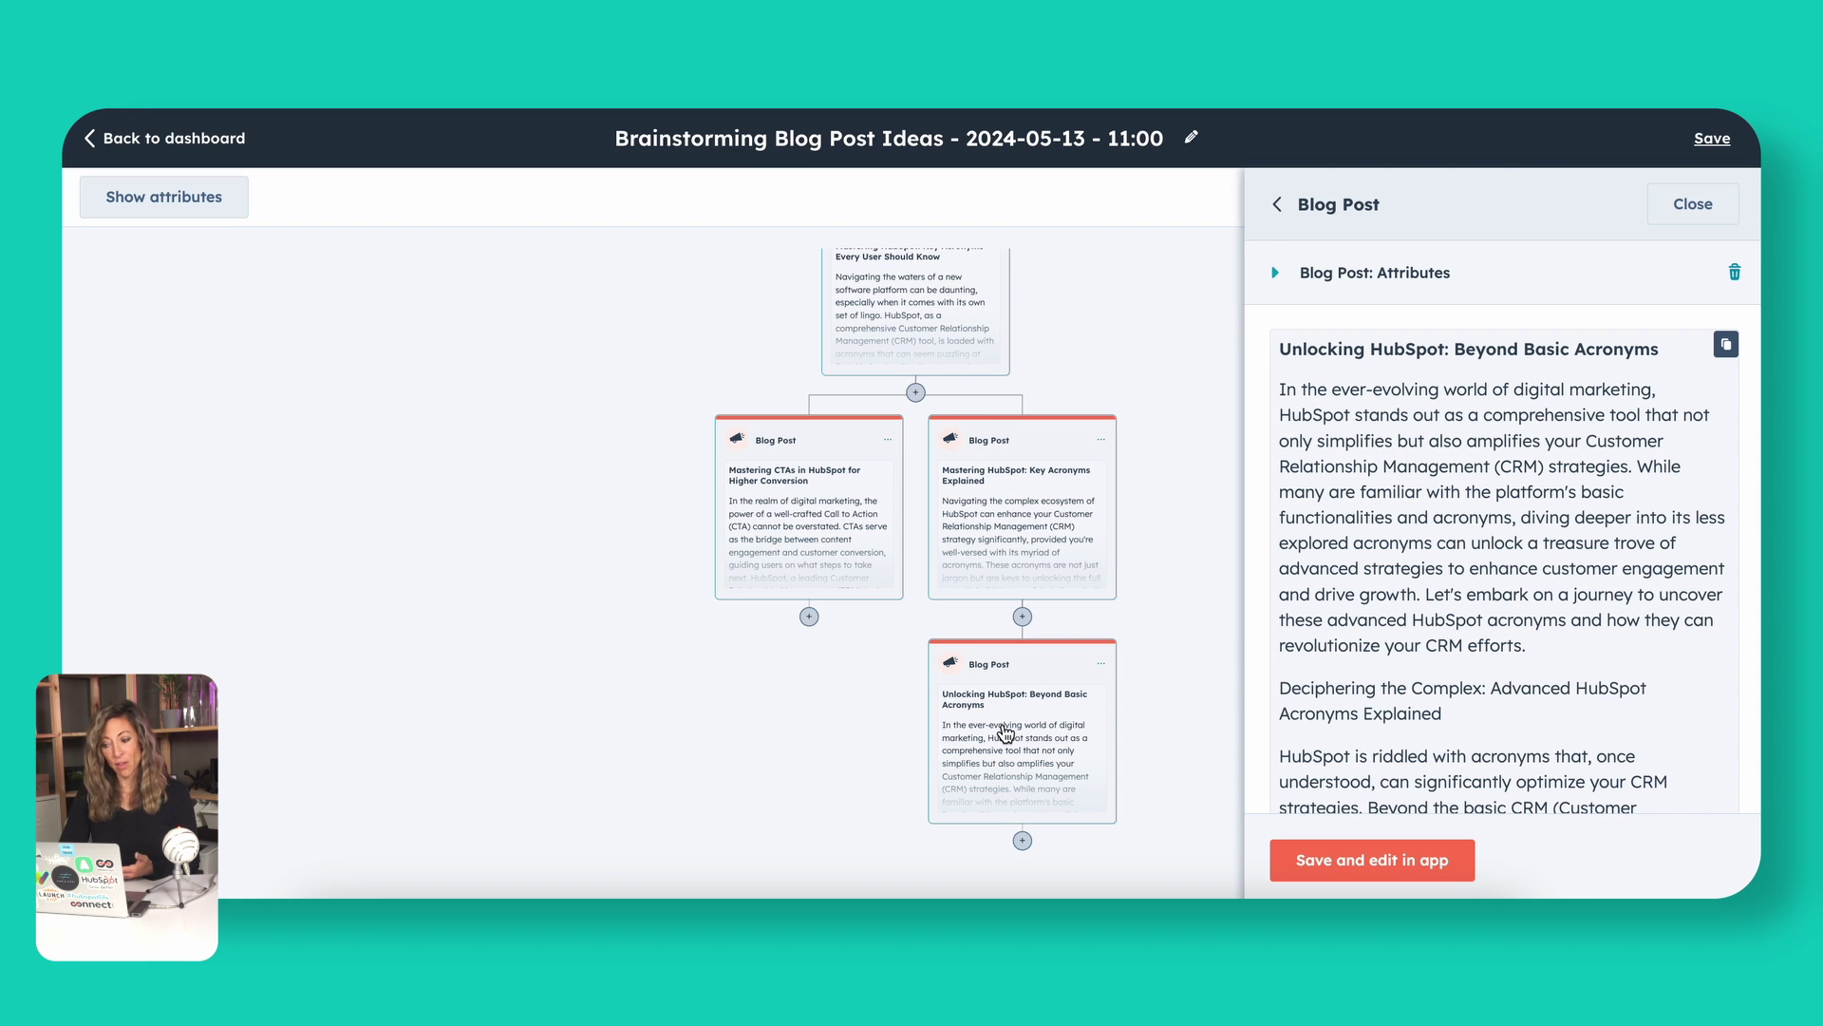
pyautogui.click(1693, 207)
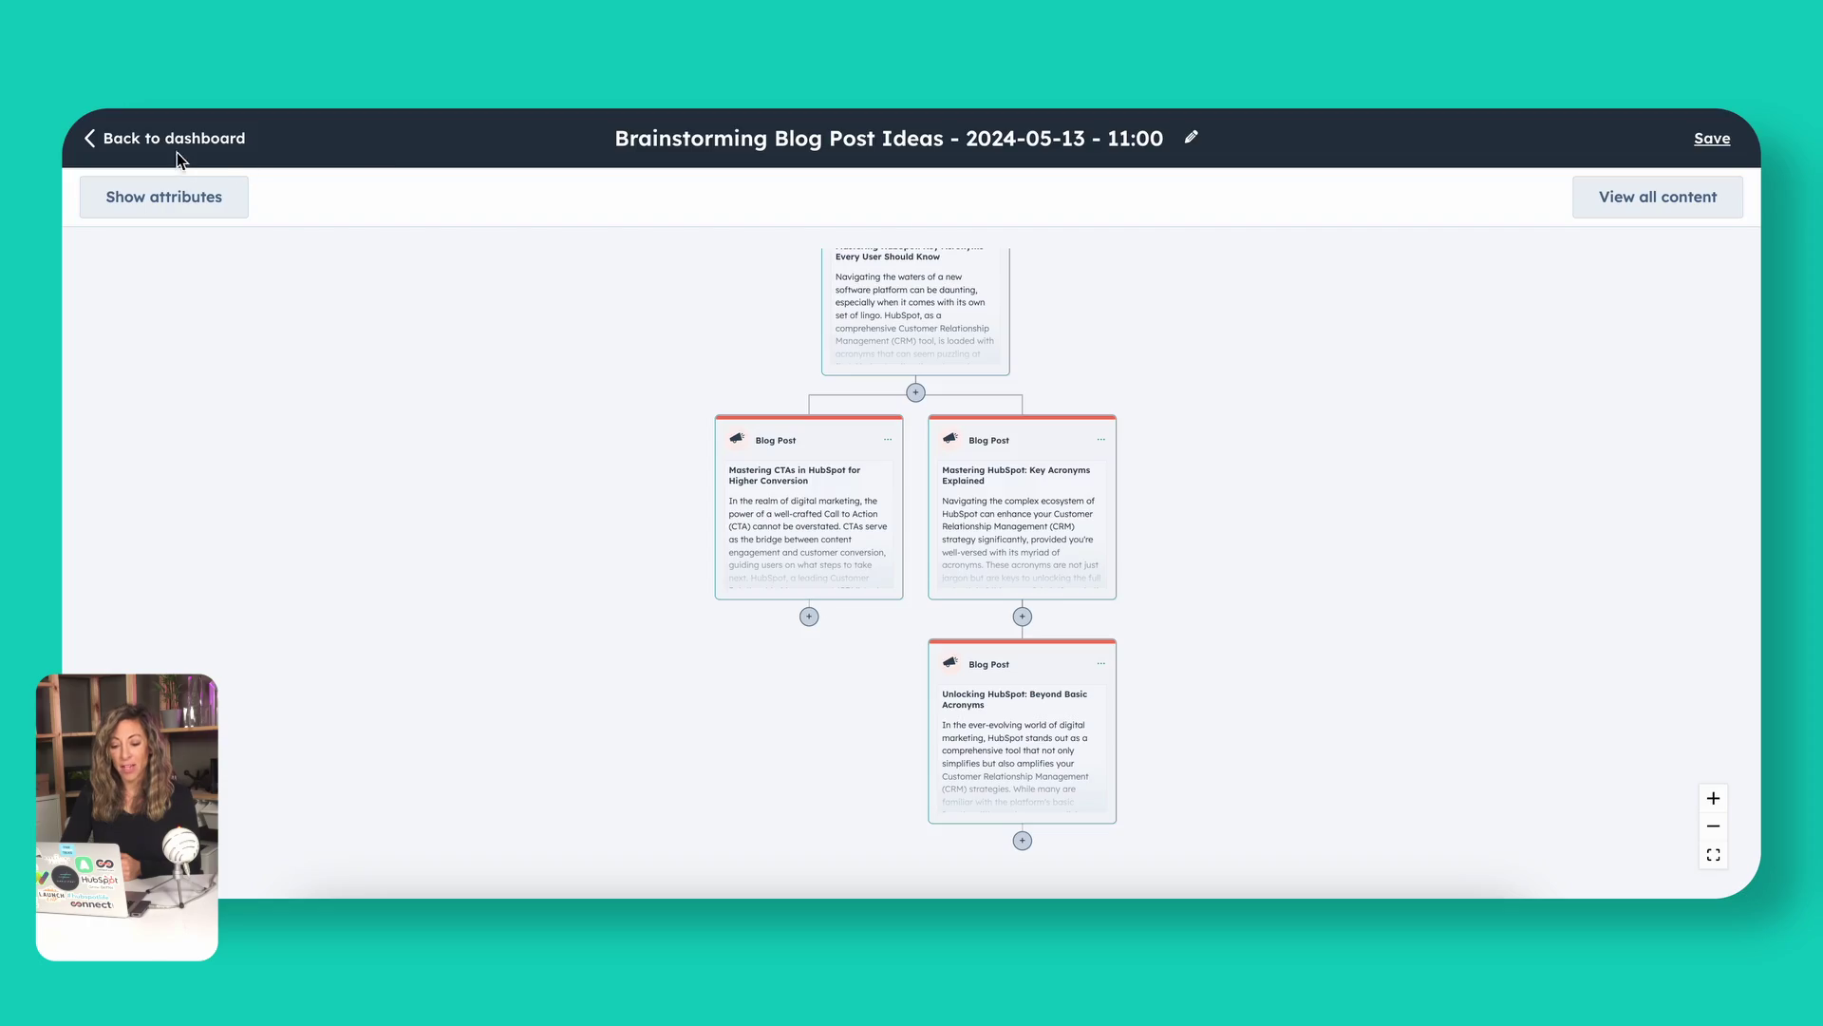
# Reopen 'Brainstorming Blog Post Ideas - 2024-05-13 - 11:00' and read the Mastering CTAs post with its image
pyautogui.click(175, 148)
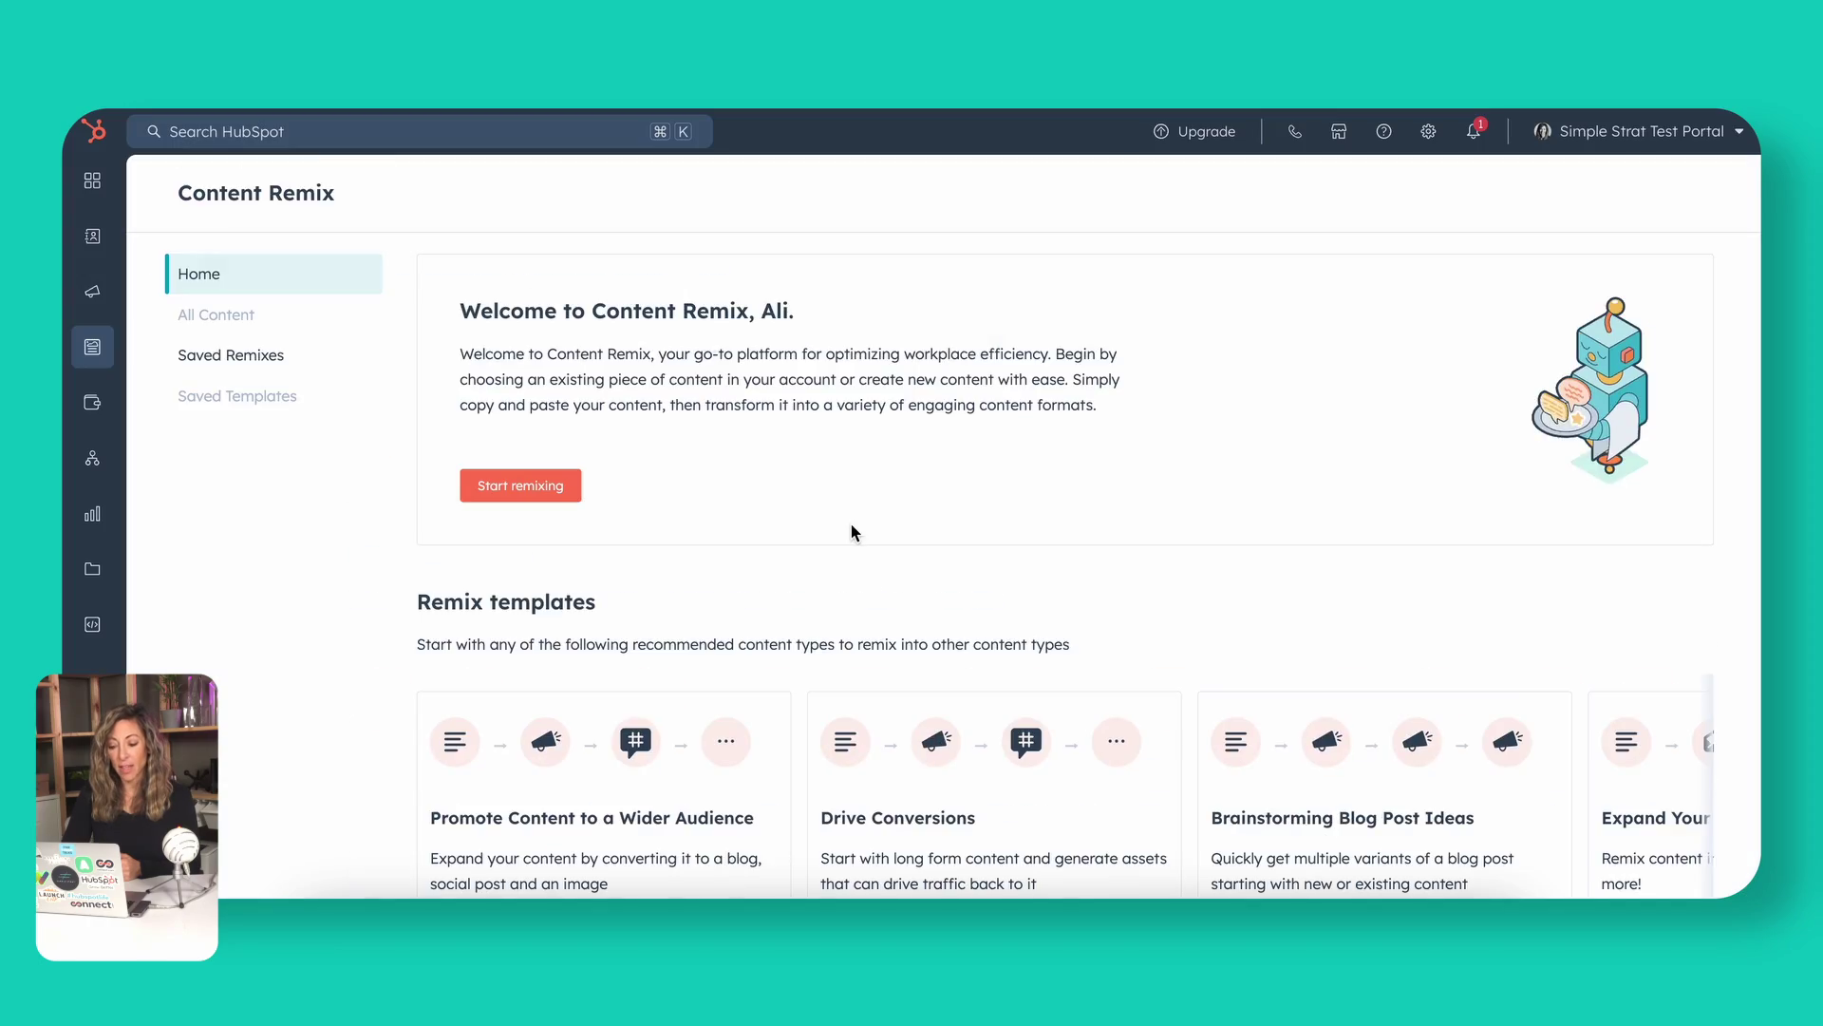
pyautogui.scroll(-6, 855, 532)
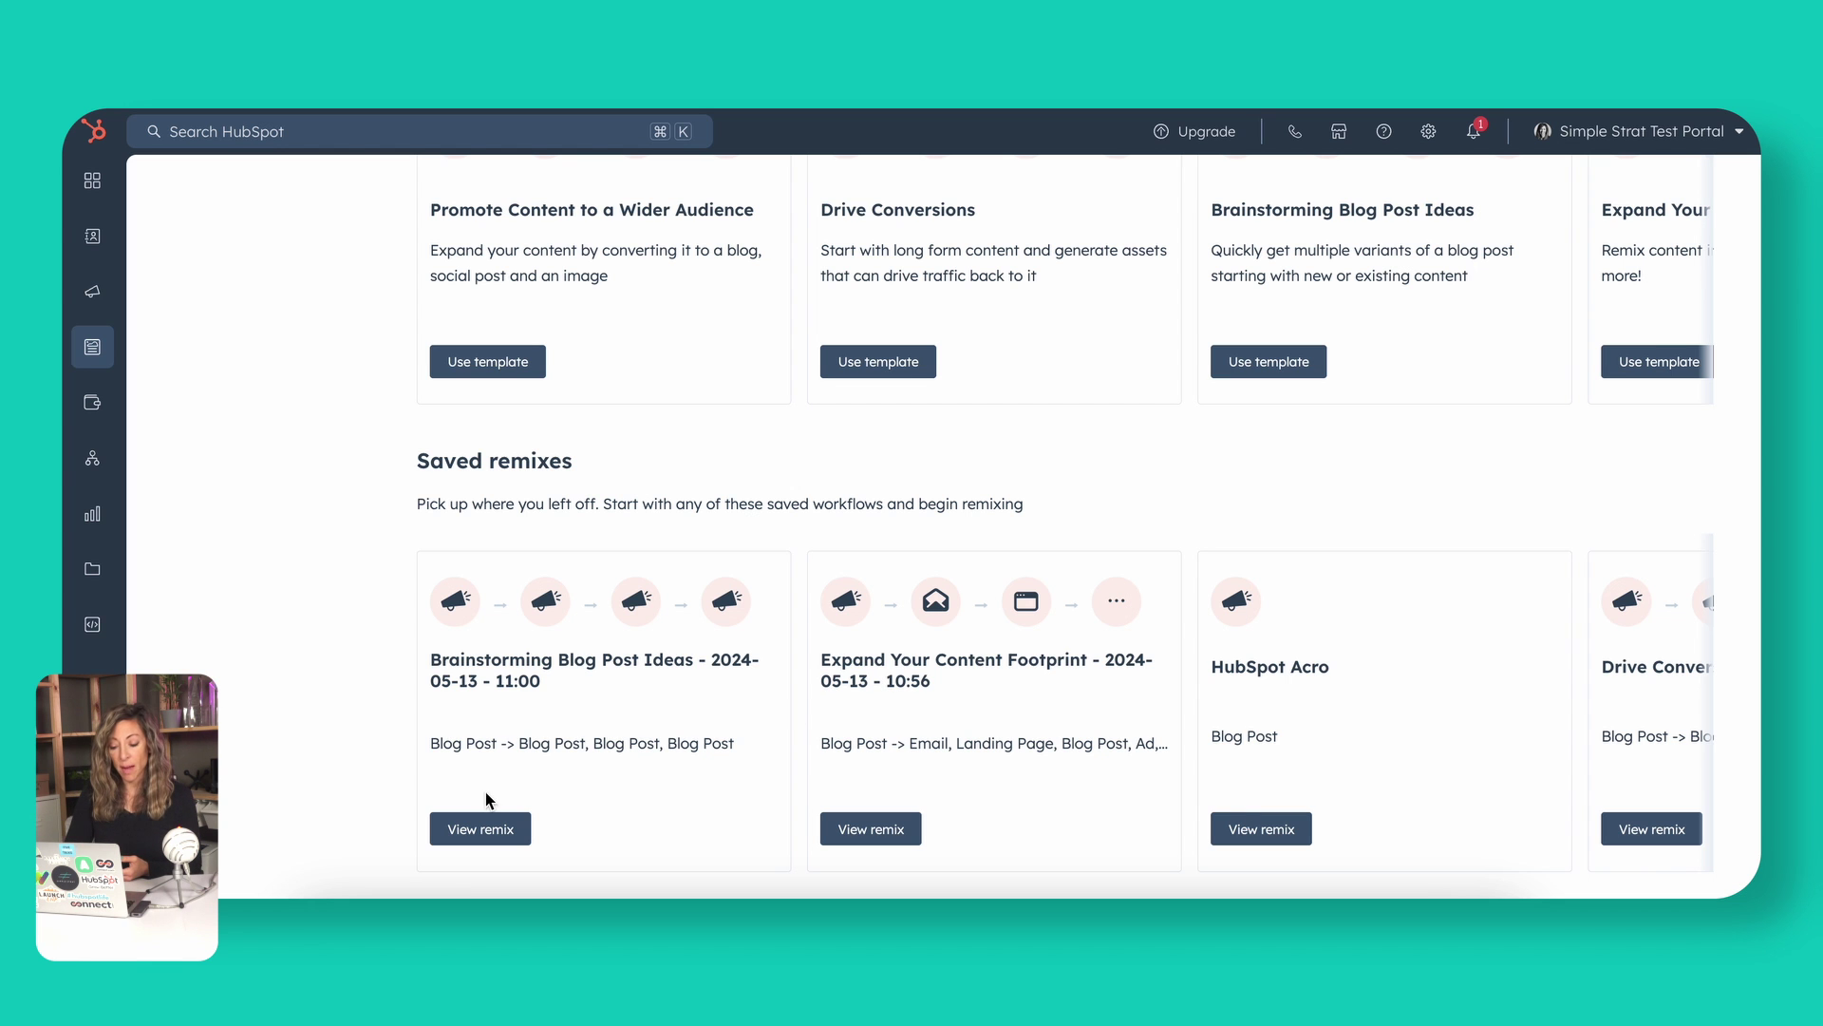
pyautogui.click(492, 829)
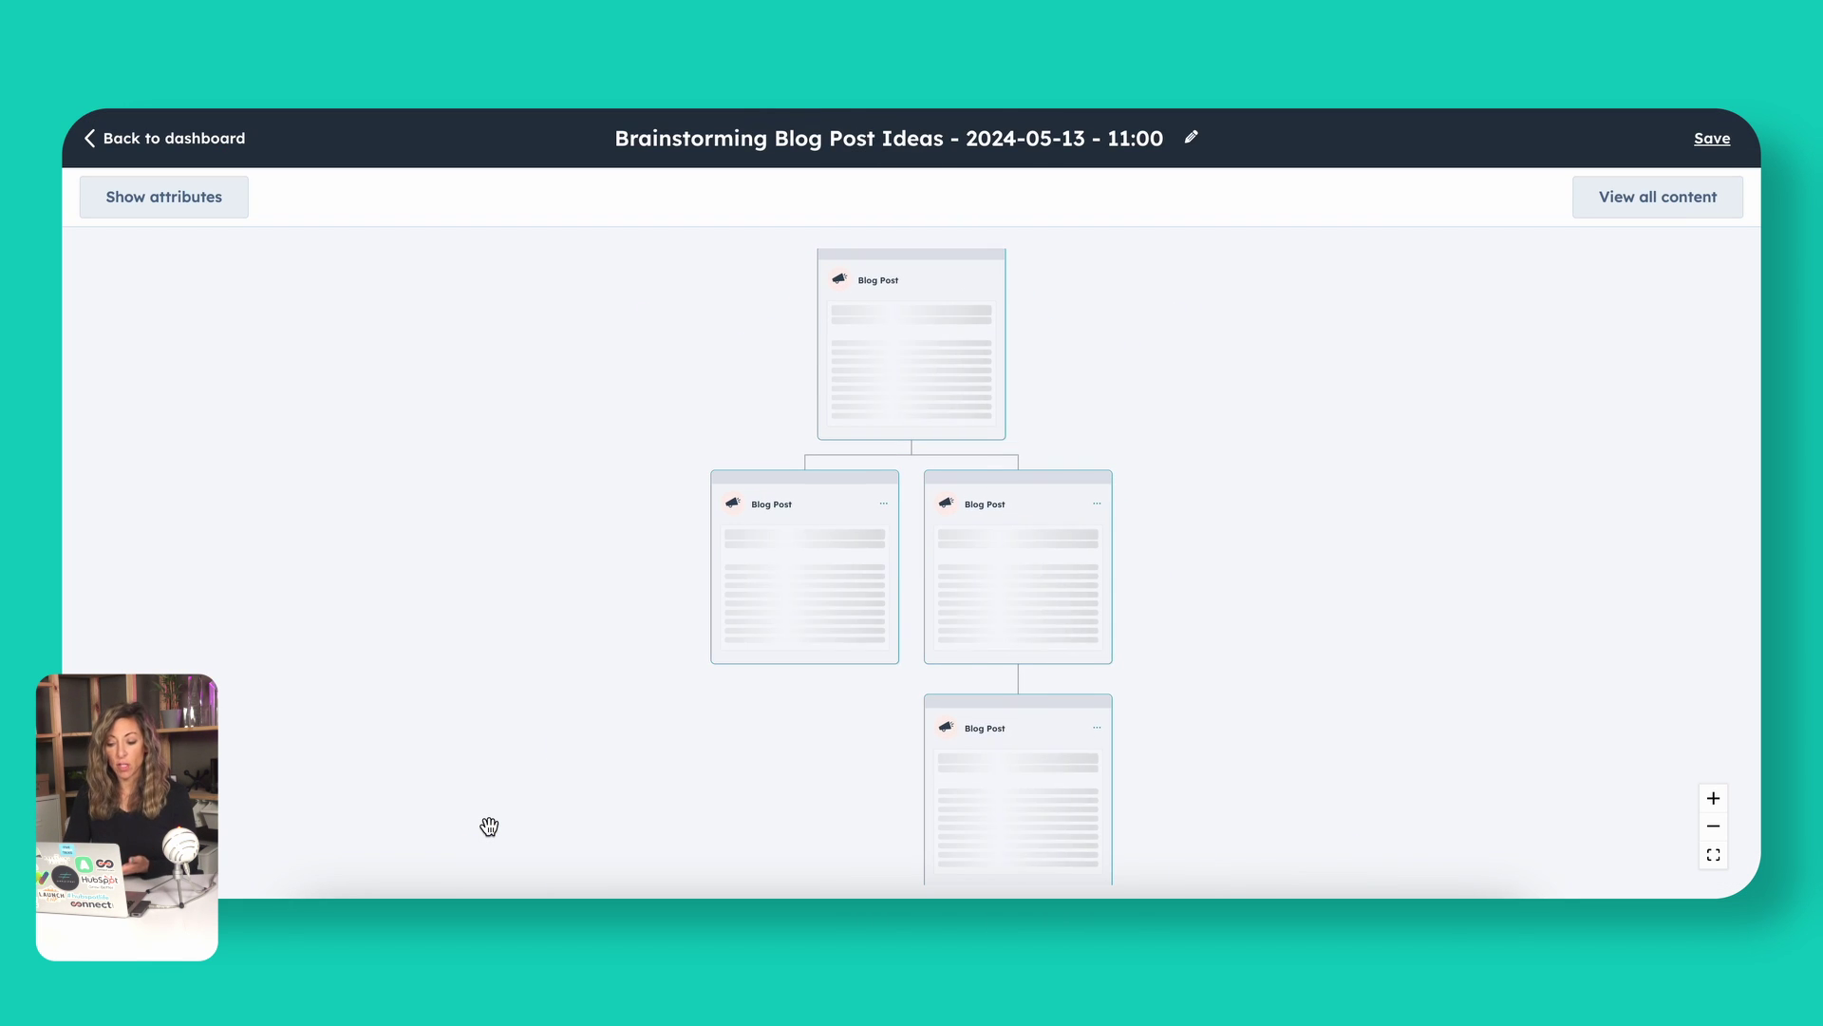
pyautogui.click(815, 596)
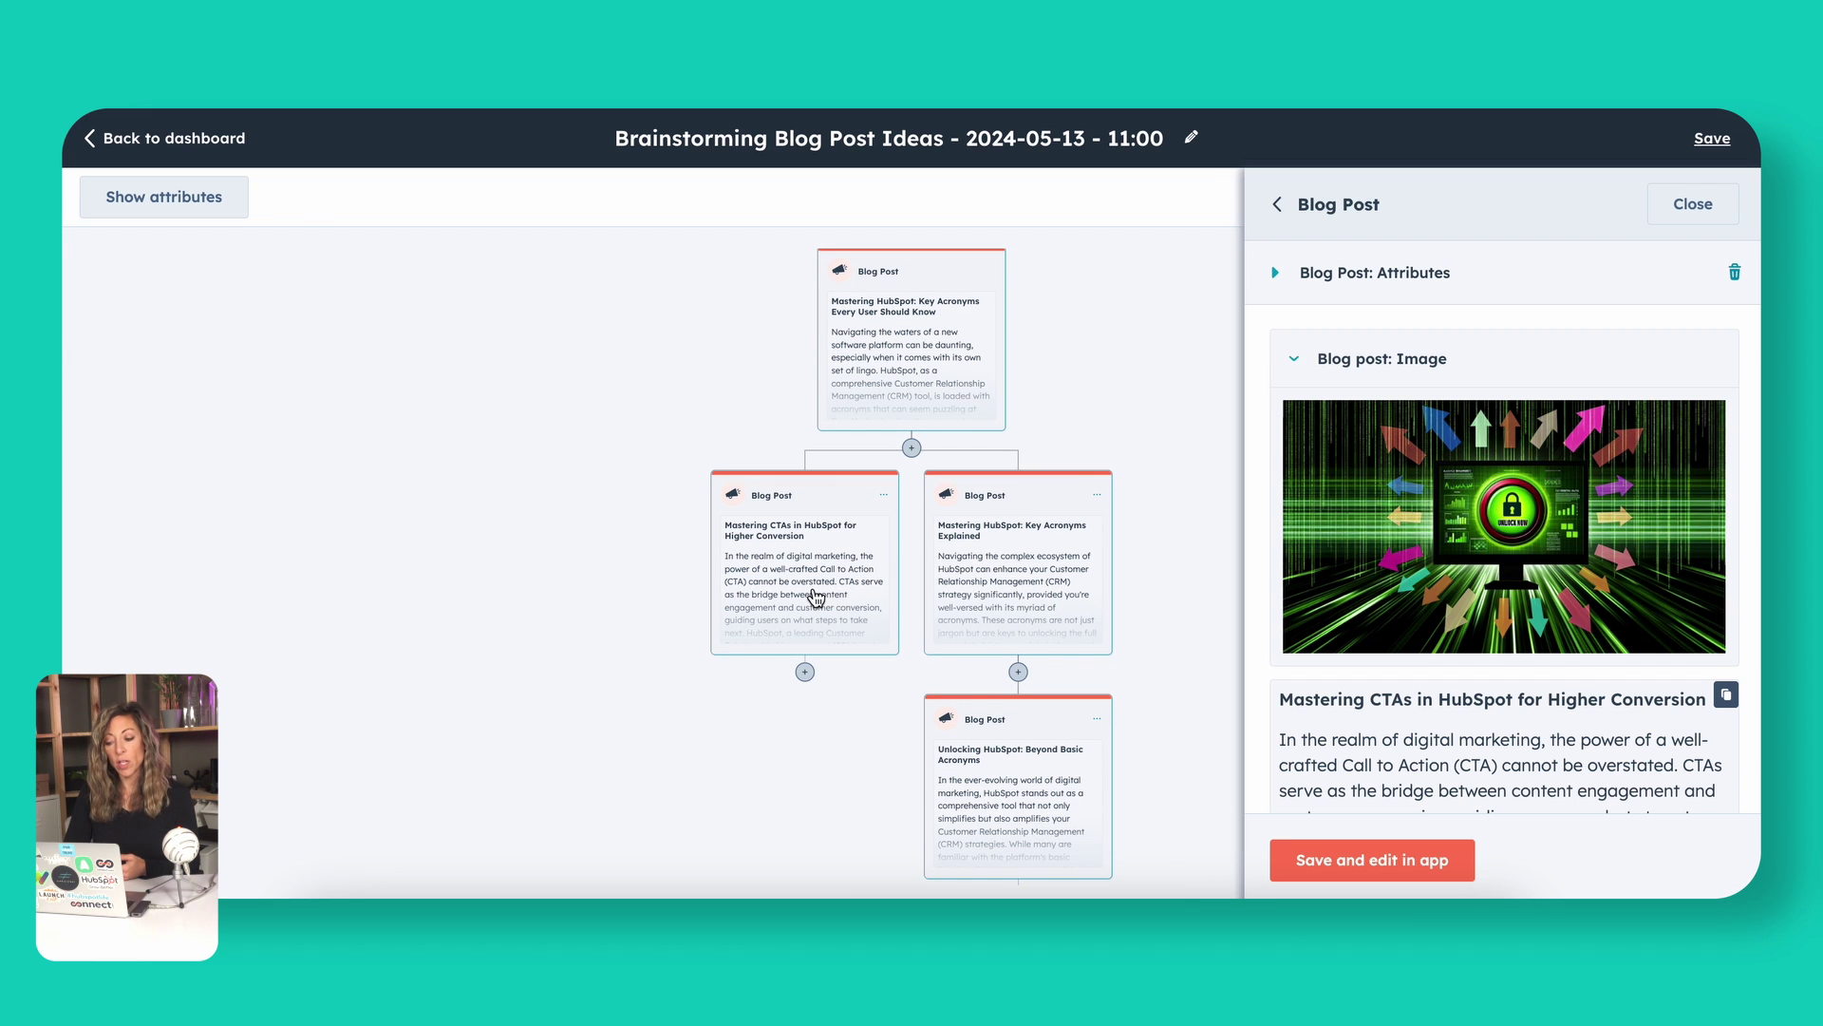
pyautogui.scroll(-10, 1419, 638)
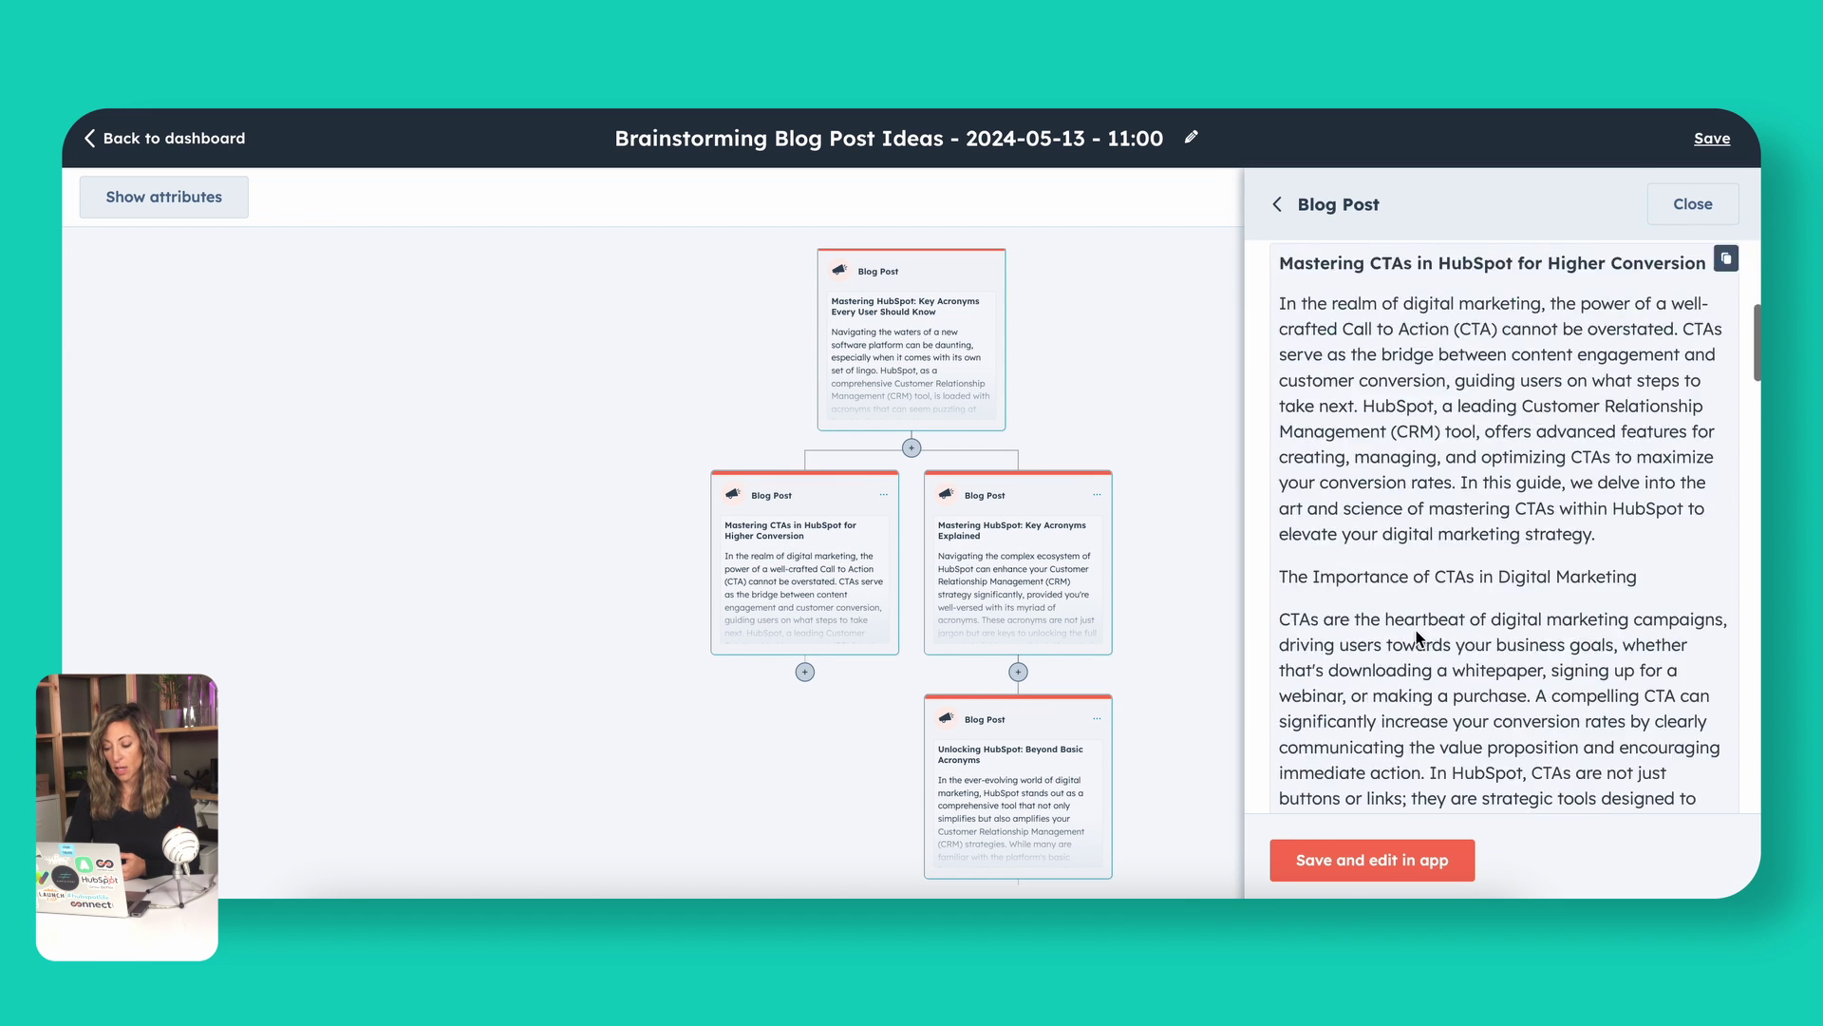
# Save 'Mastering CTAs in HubSpot for Higher Conversion' as a blog draft in the blog editor
pyautogui.click(1362, 872)
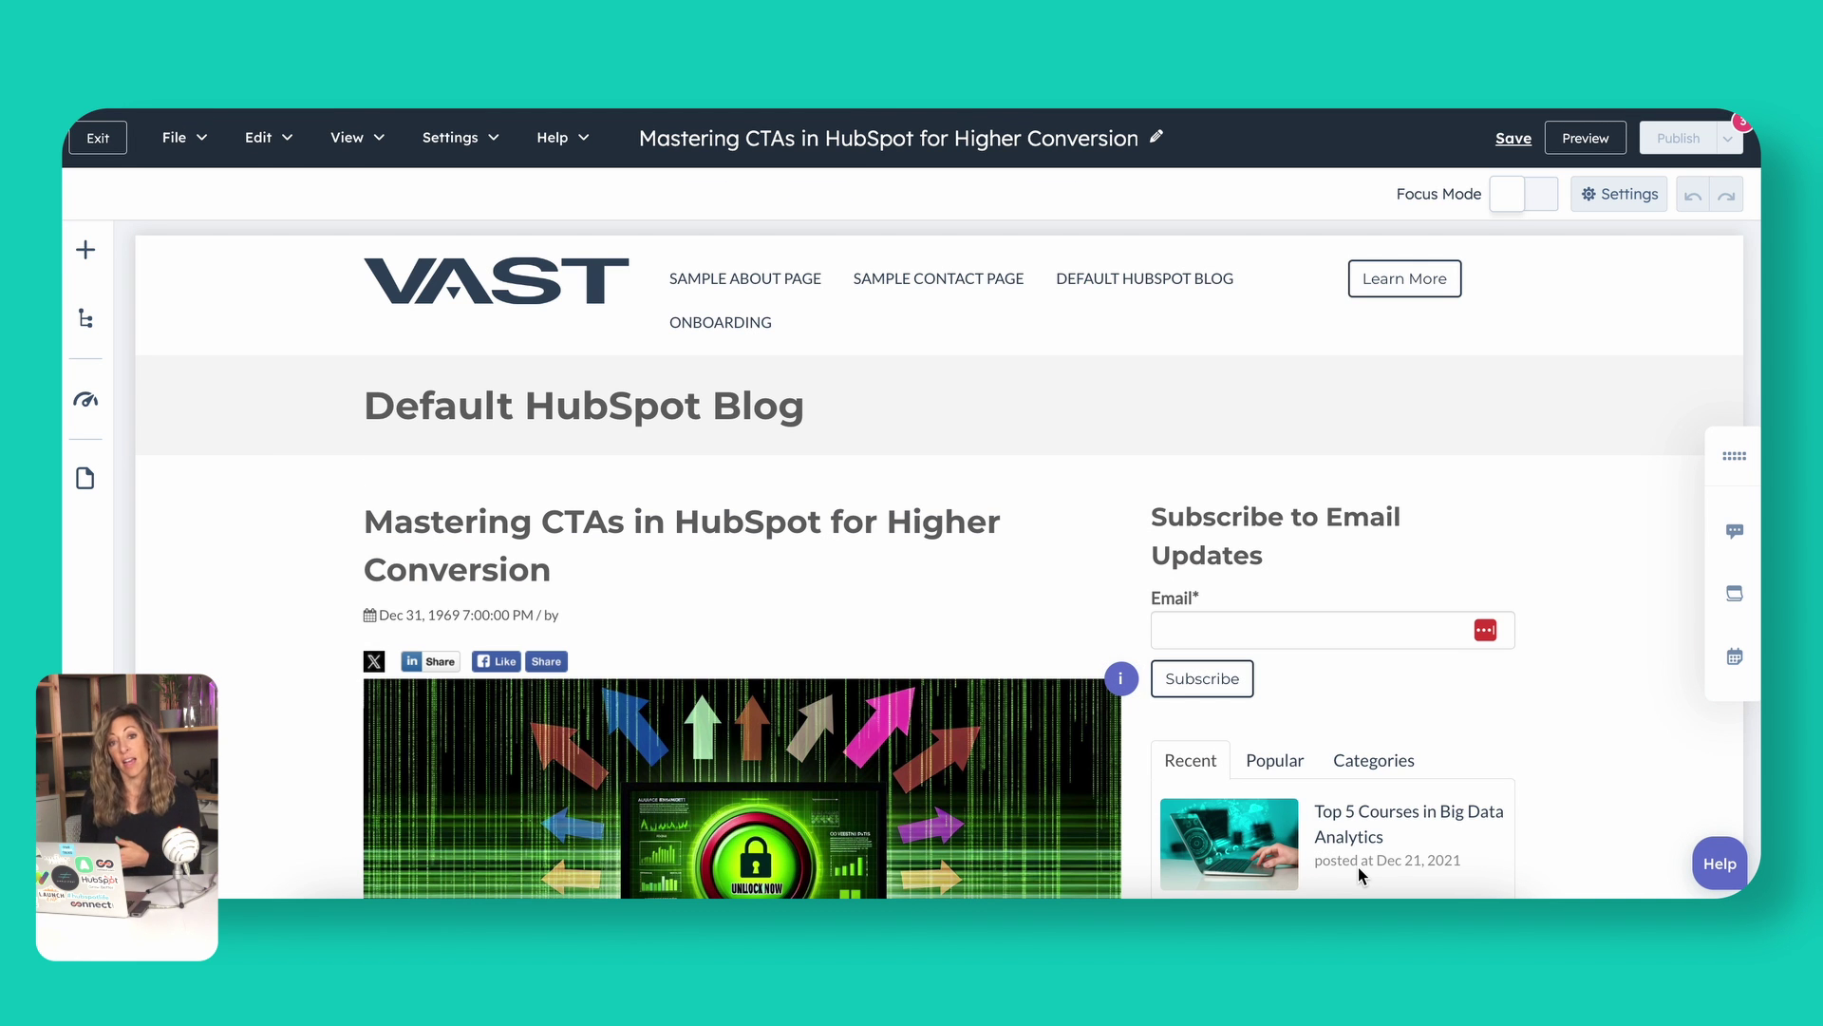
pyautogui.scroll(-4, 642, 848)
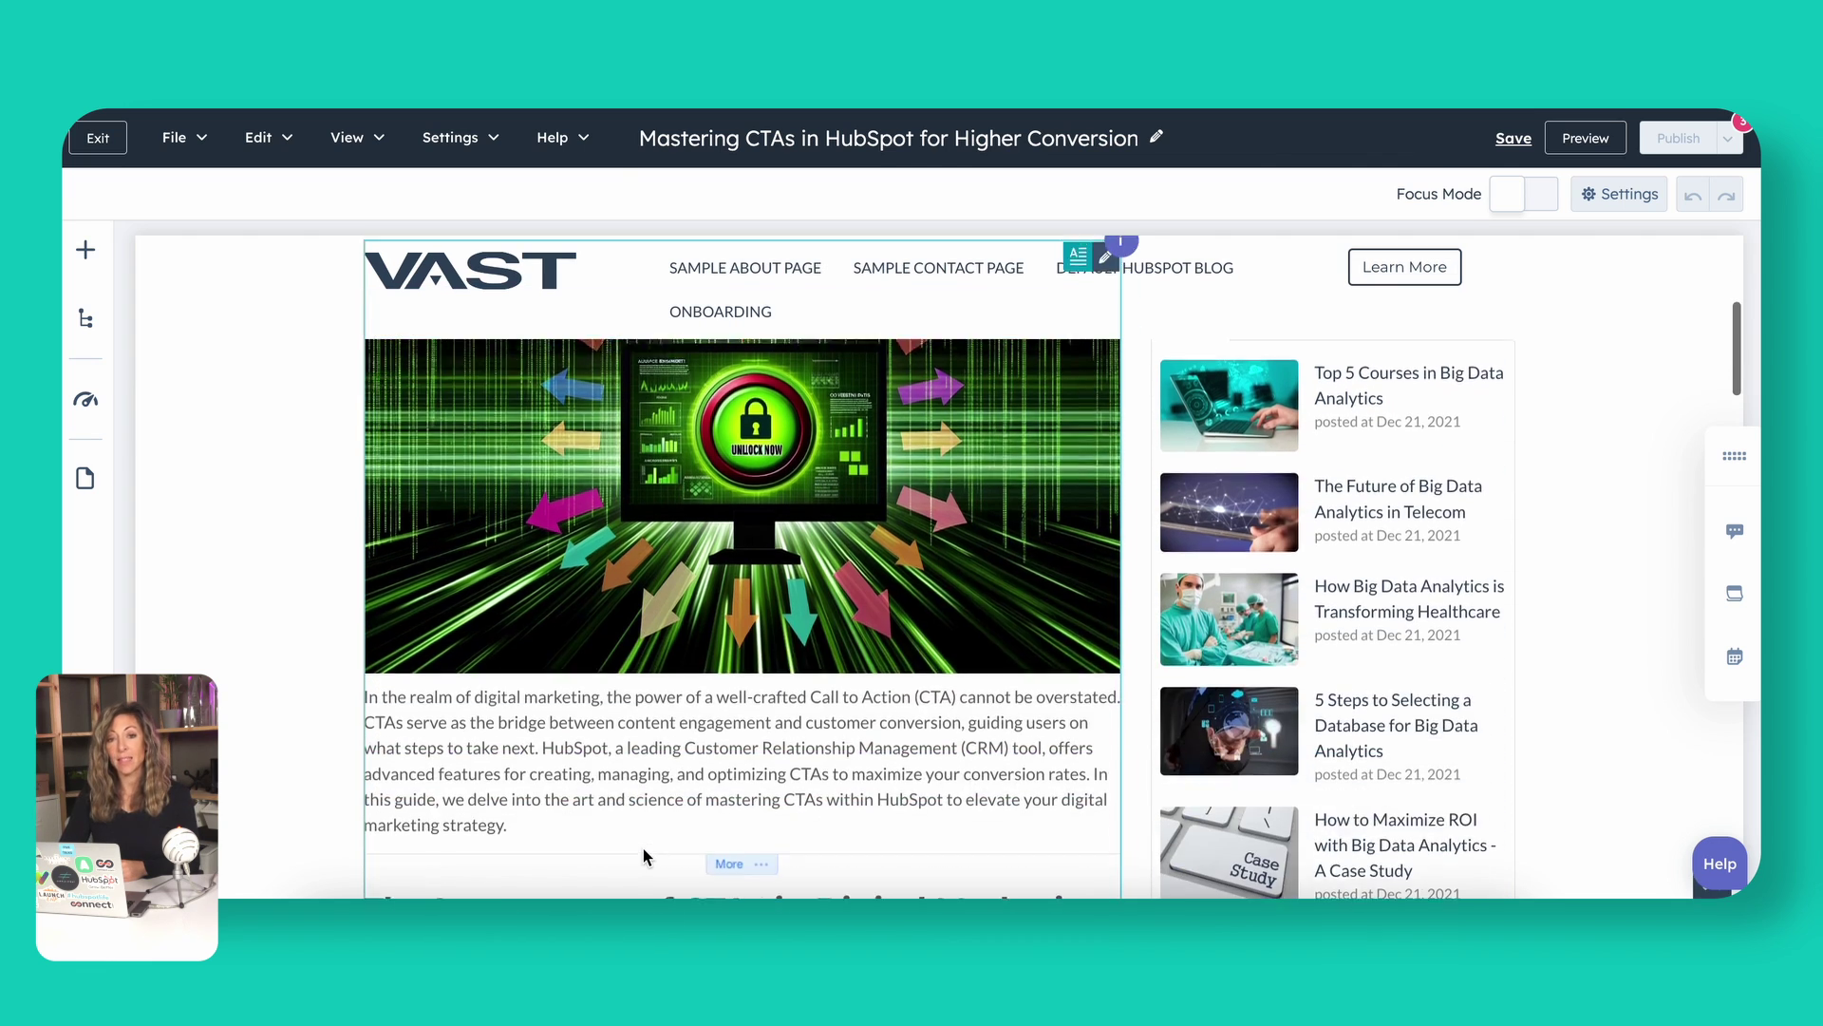